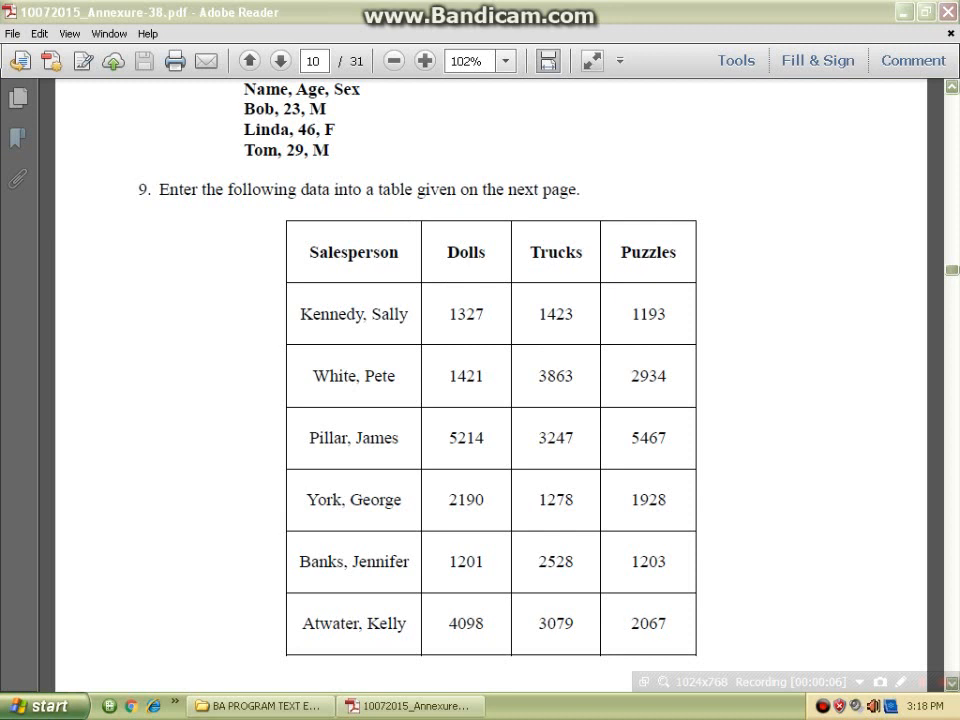
- Read exercise 9 in the practical PDF, including its sales table and the Region column instructions below it
left_click(575, 201)
scroll(574, 208, "up", 5)
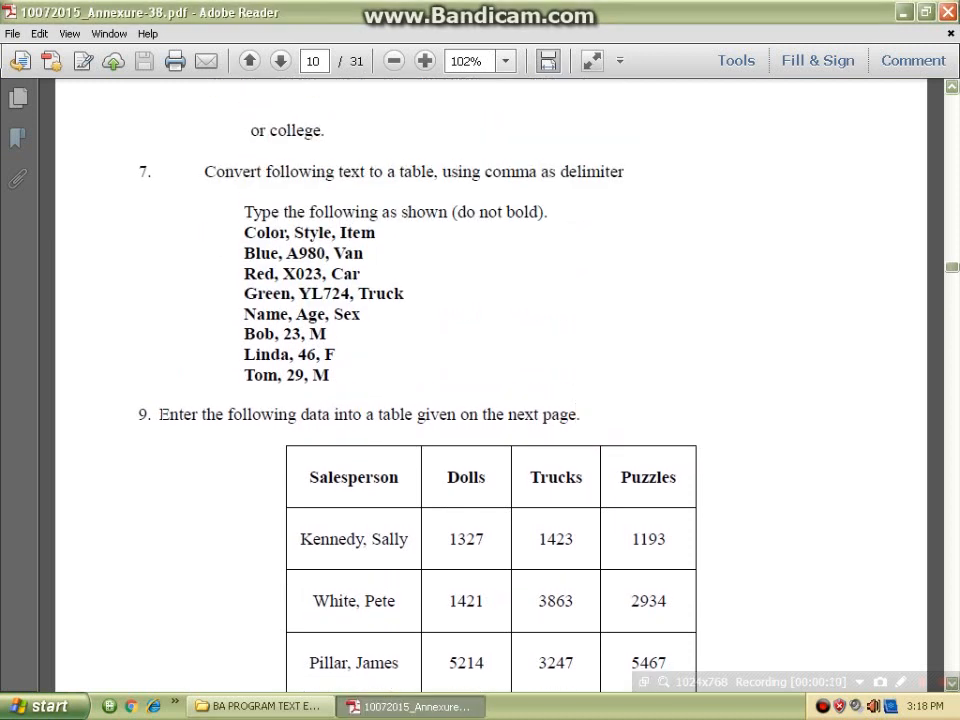
double_click(163, 415)
left_click_drag(336, 415, 560, 424)
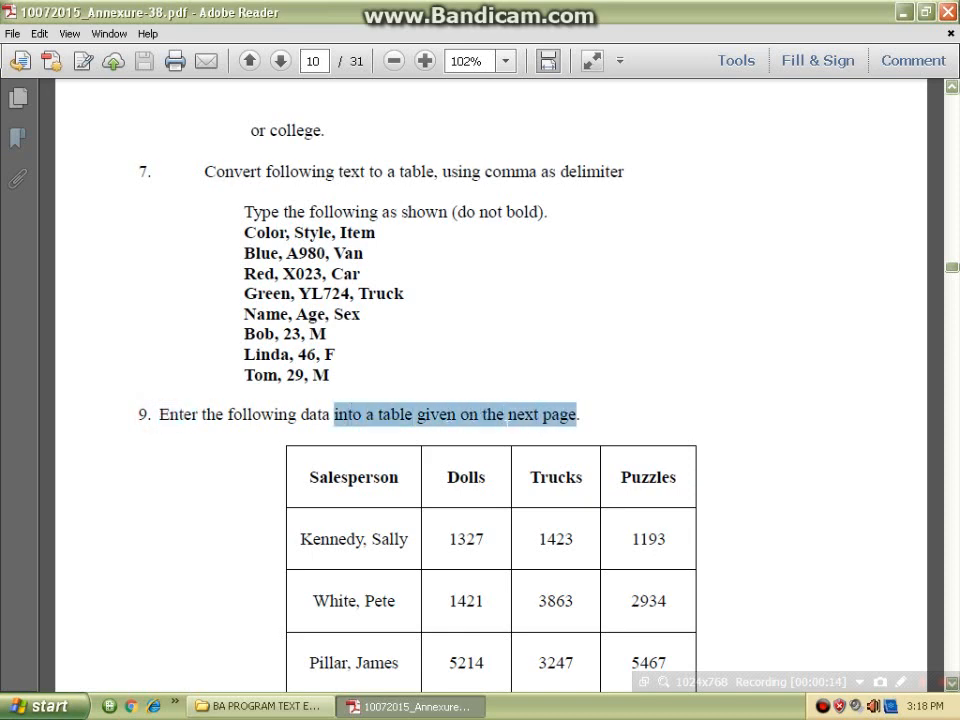
scroll(490, 380, "down", 6)
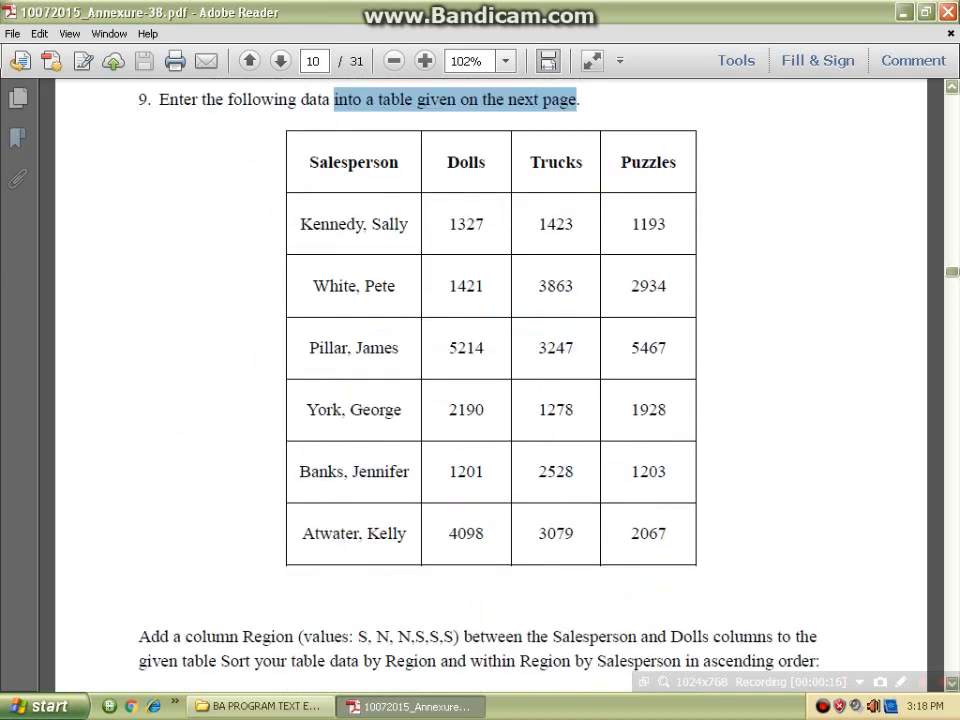
scroll(490, 380, "down", 3)
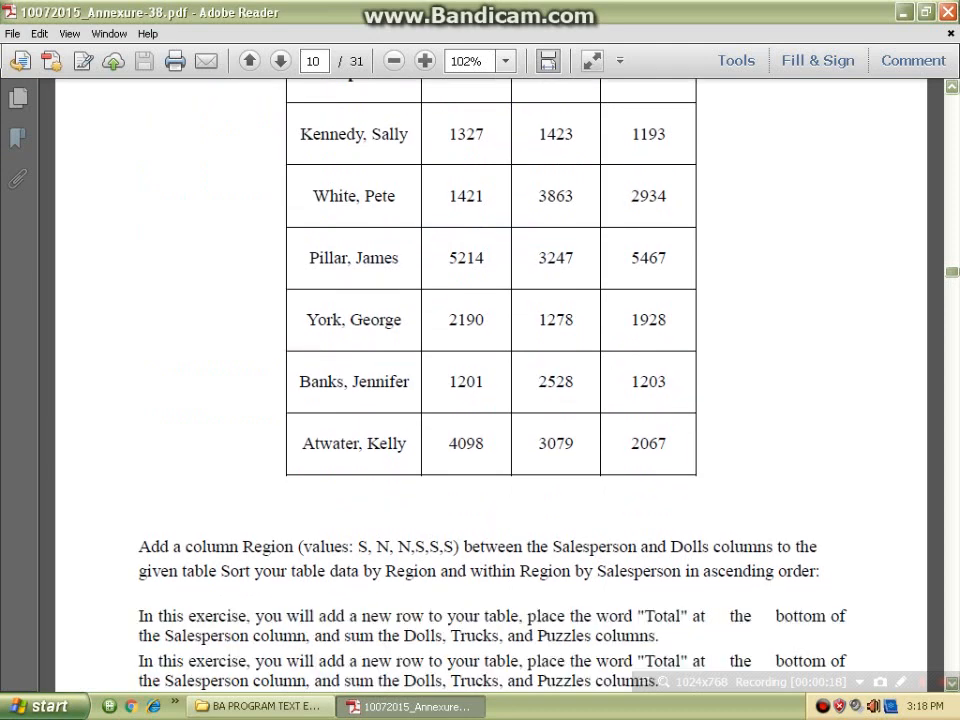
scroll(278, 464, "up", 2)
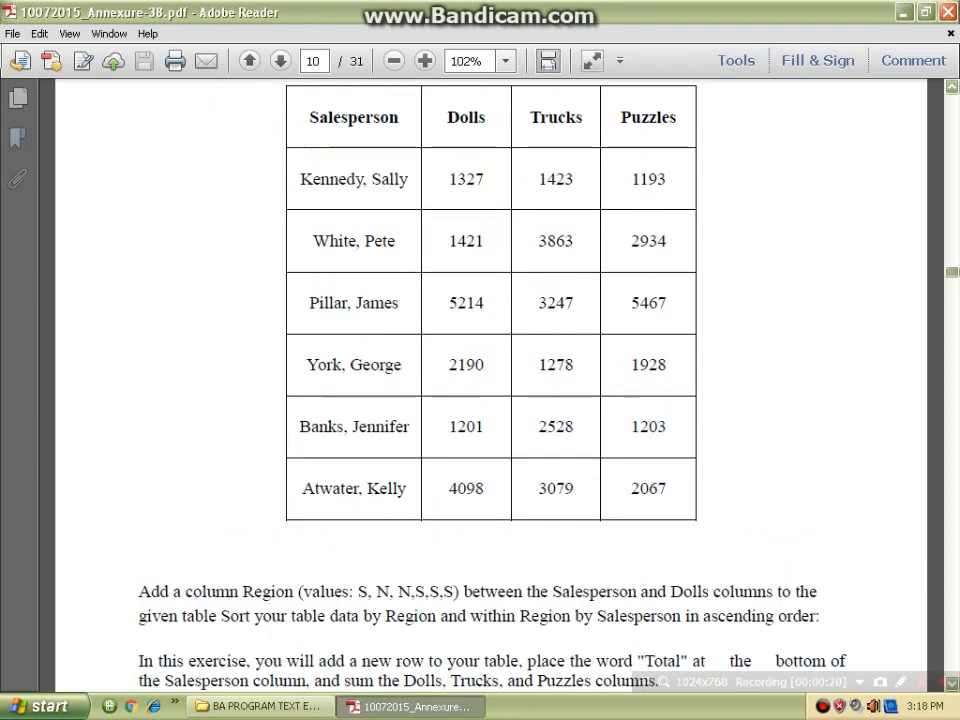
- Create a new OpenDocument Text file named 9 in the BA PROGRAM TEXT EDITING folder
left_click(287, 708)
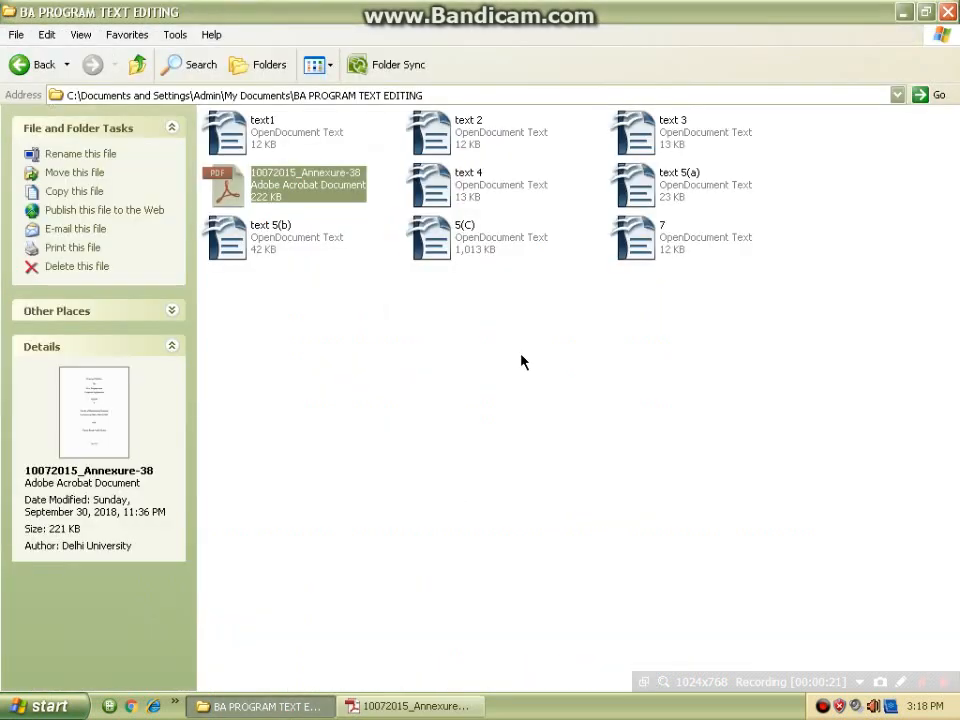
right_click(499, 303)
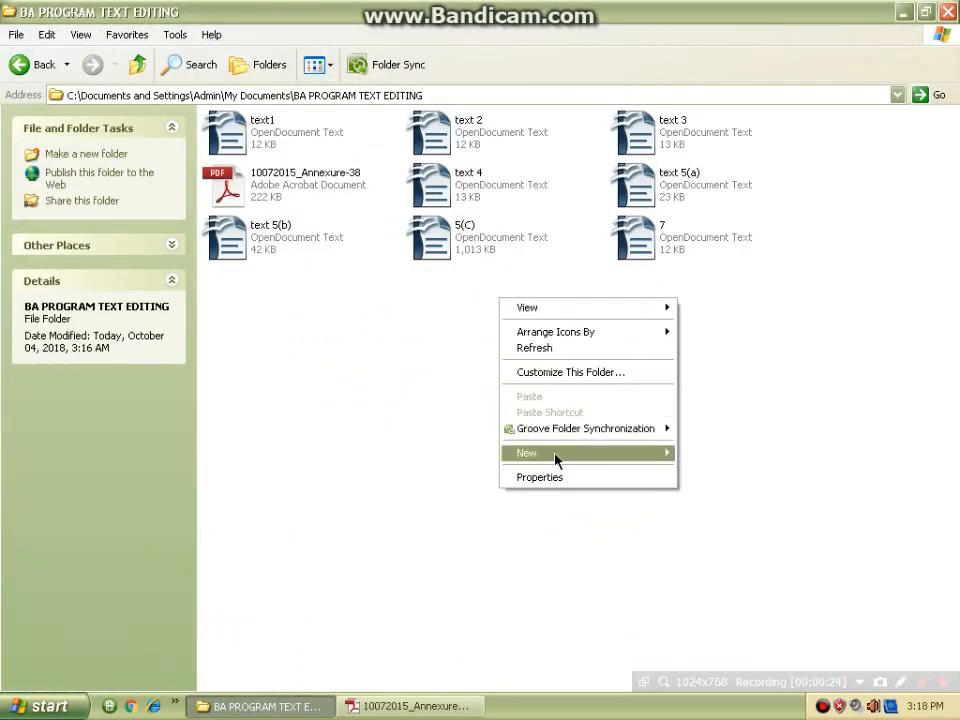
mouse_move(556, 458)
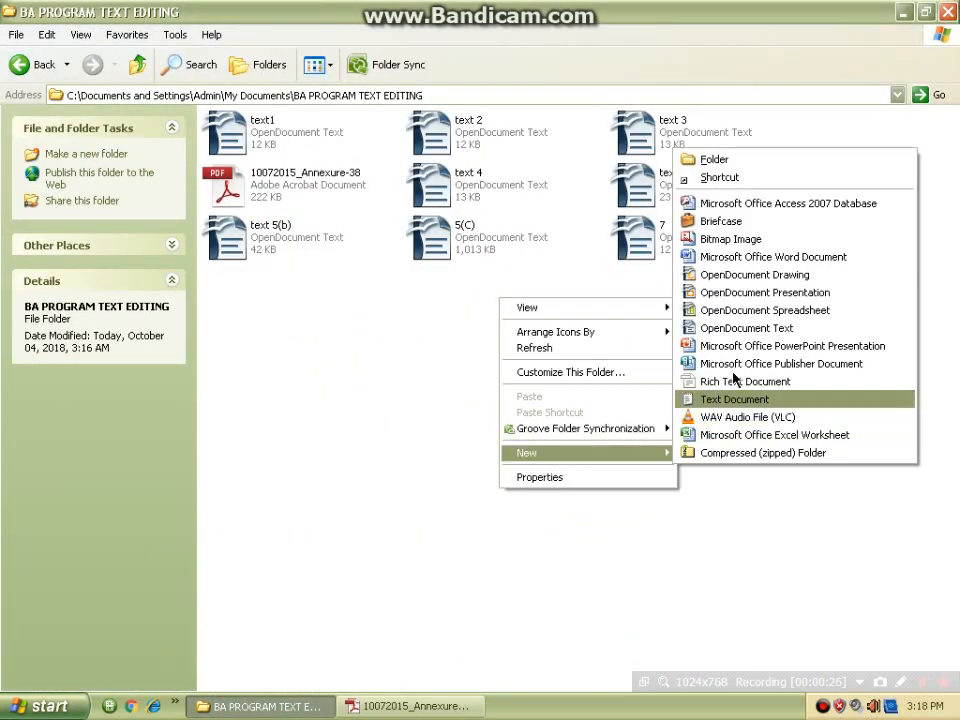
left_click(741, 329)
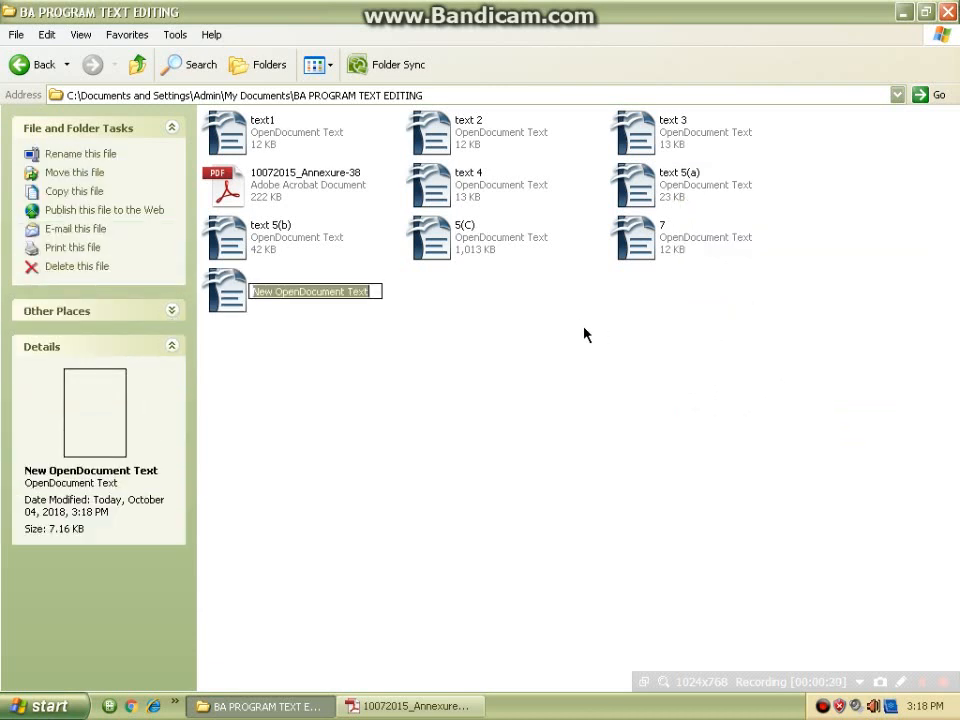
type("9")
key("Return")
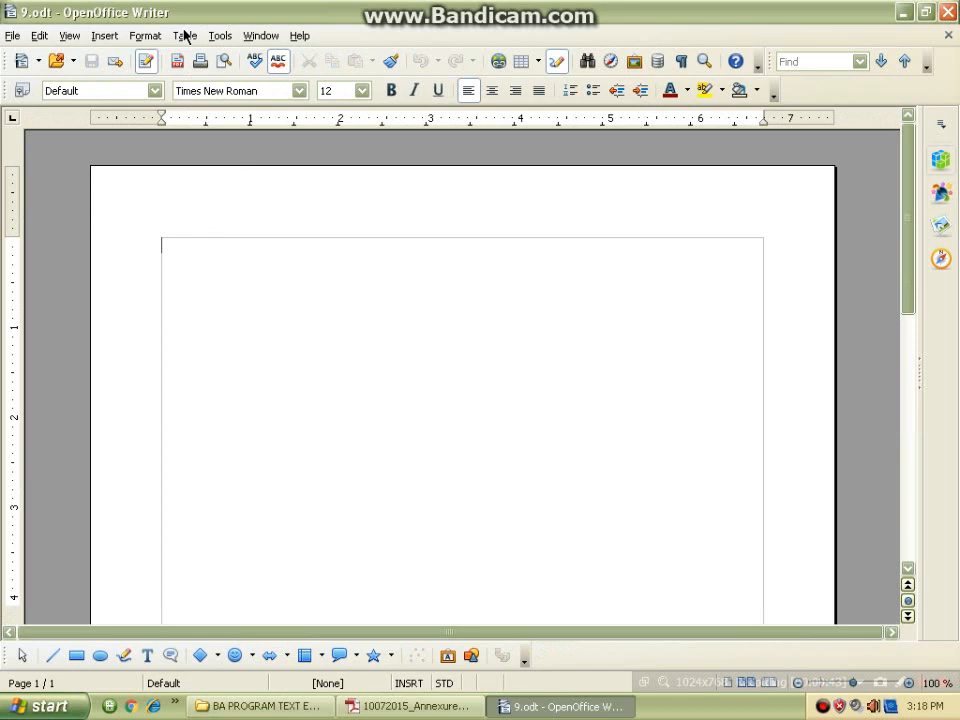
- Insert a table with 4 columns and 7 rows into 9.odt, matching the table in the exercise PDF
left_click(187, 36)
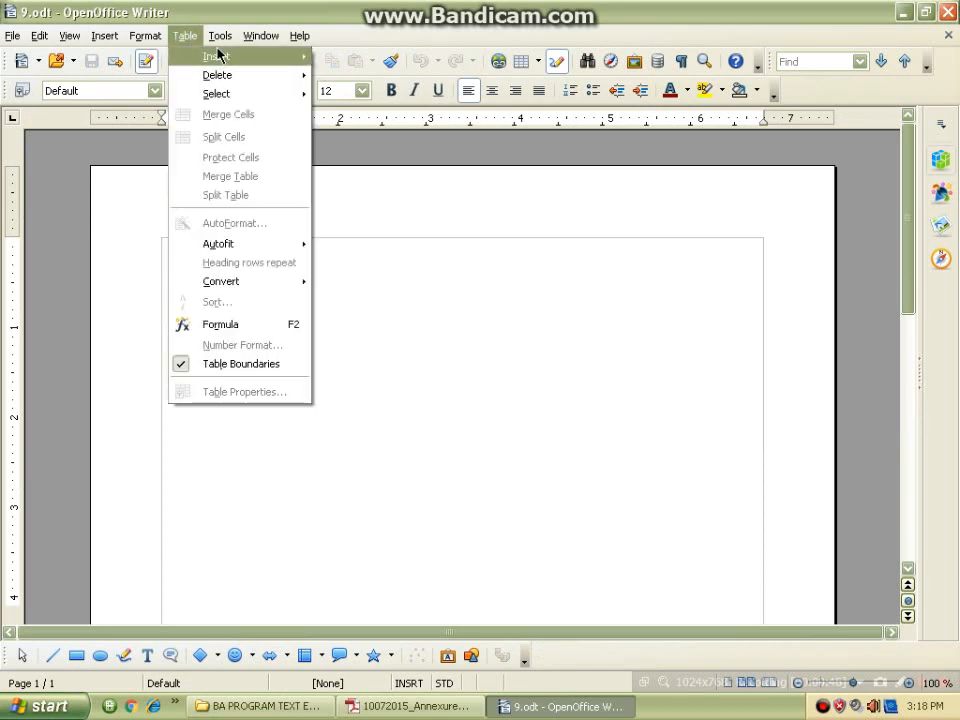
mouse_move(266, 58)
left_click(332, 58)
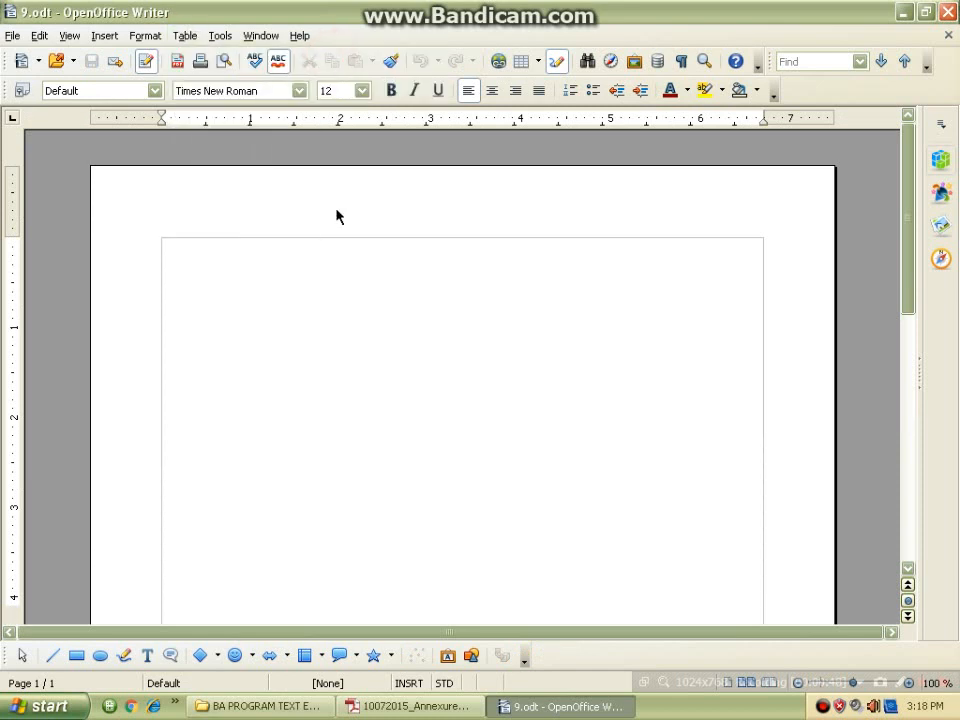
left_click(407, 706)
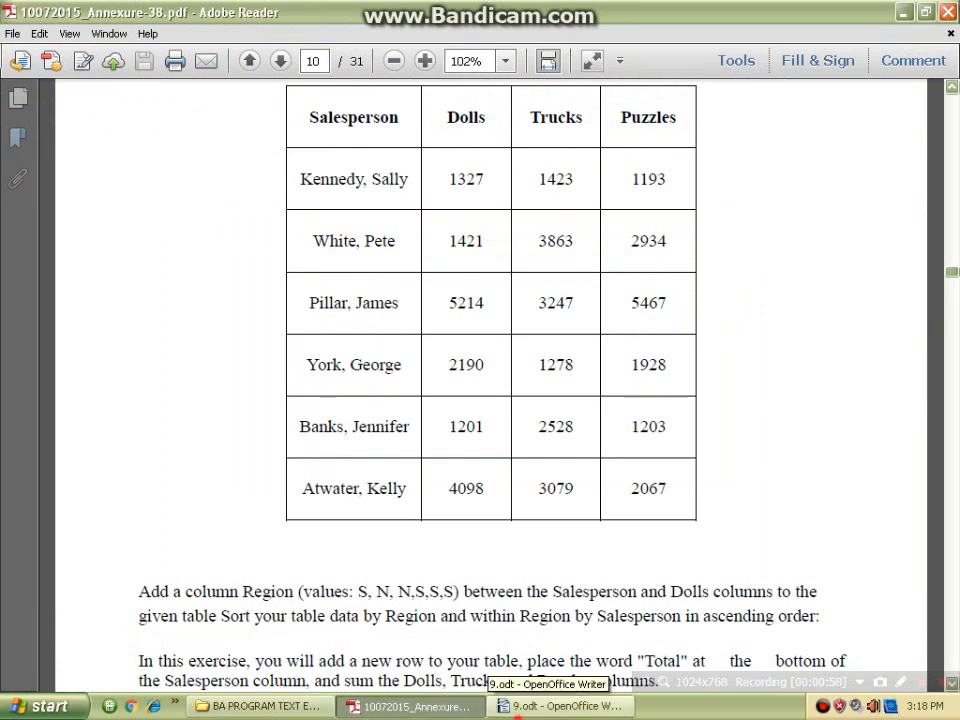
left_click(518, 706)
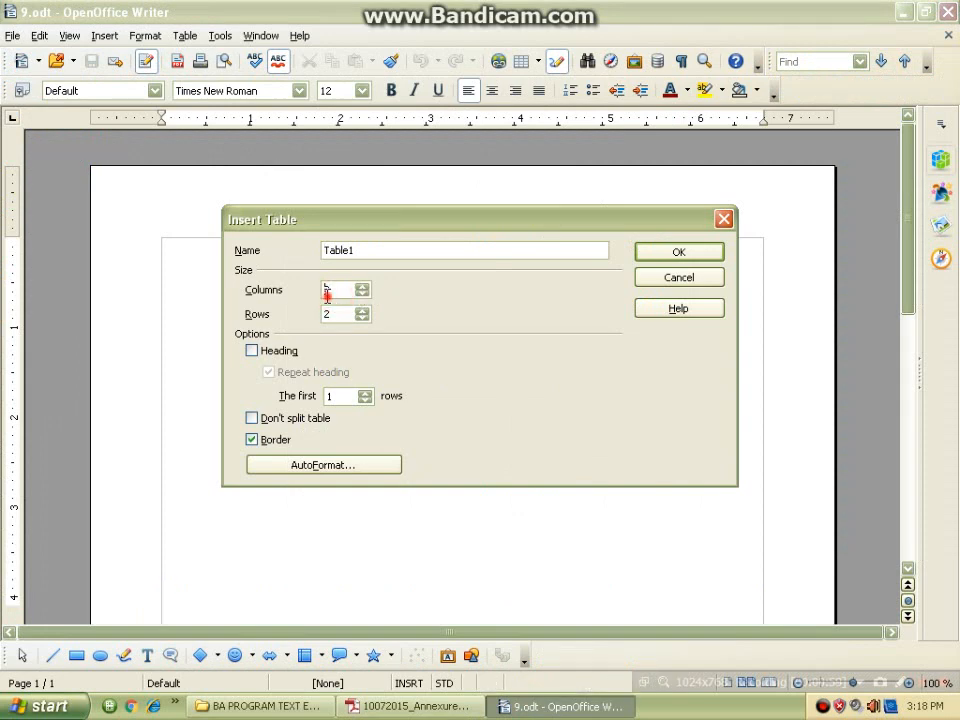
double_click(336, 289)
type("4")
double_click(340, 315)
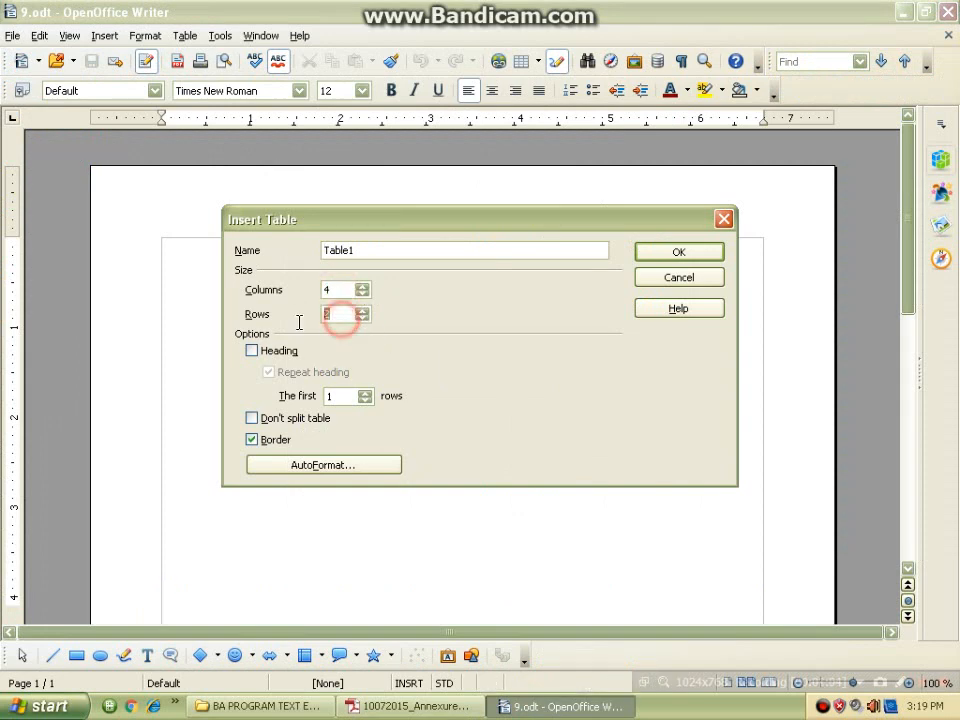
type("7")
left_click(654, 242)
left_click(684, 253)
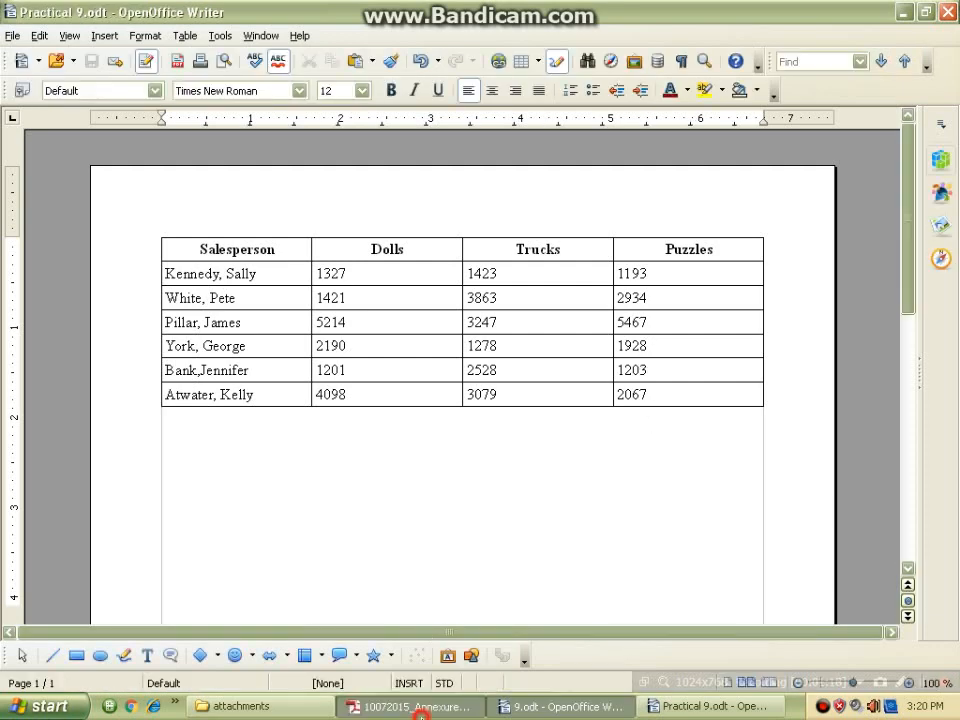
- Consult the column instructions in the exercise PDF and insert one column after the Salesperson column in 9.odt
key("alt+Tab")
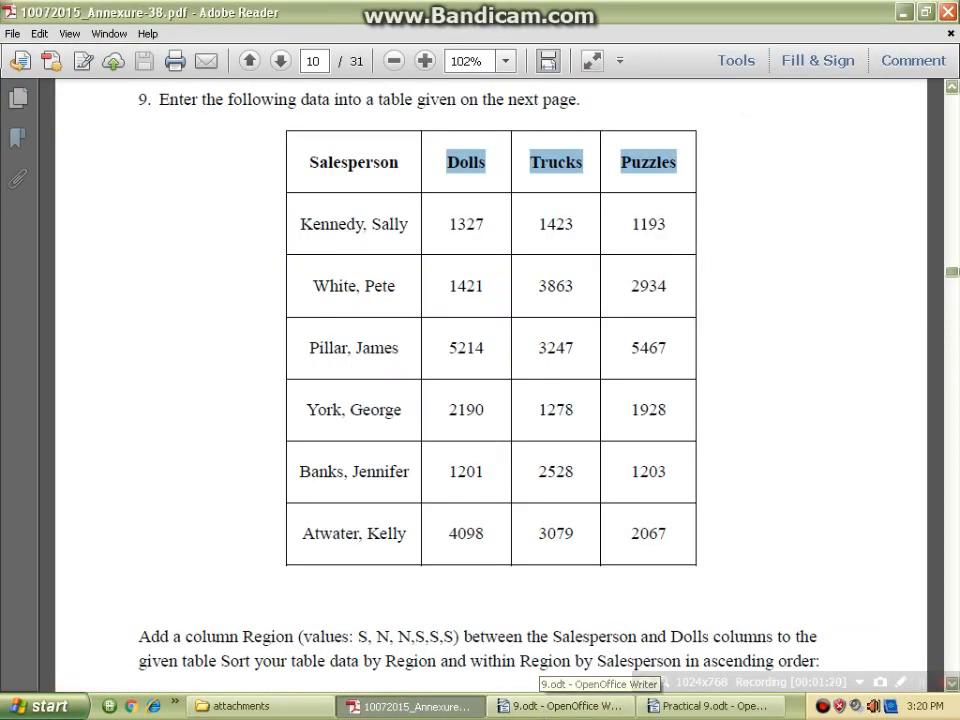
scroll(490, 380, "down", 5)
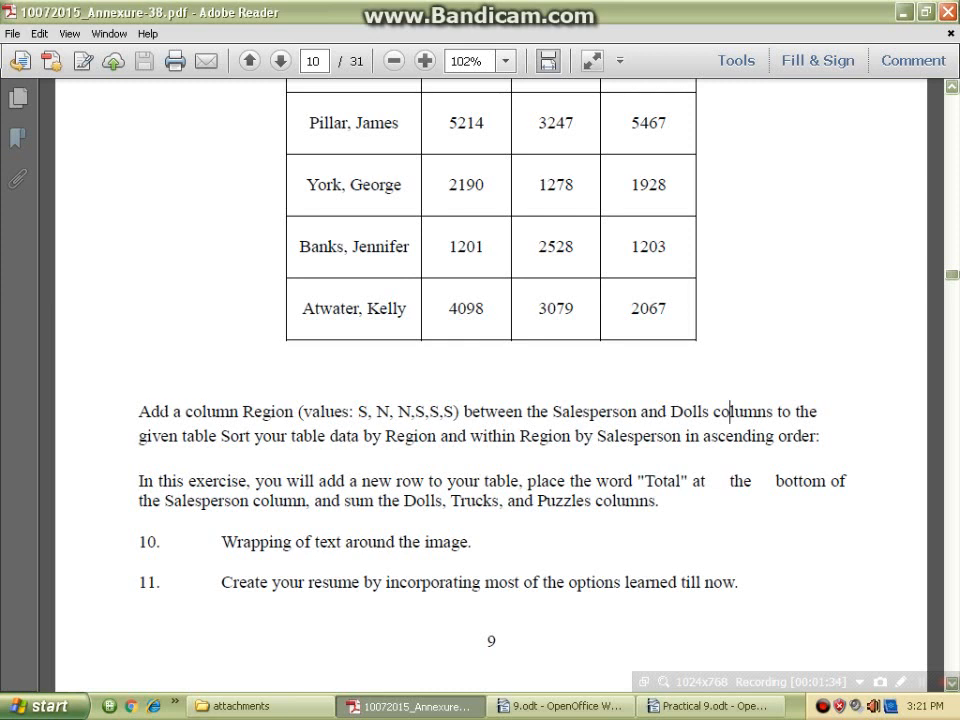
scroll(730, 411, "up", 3)
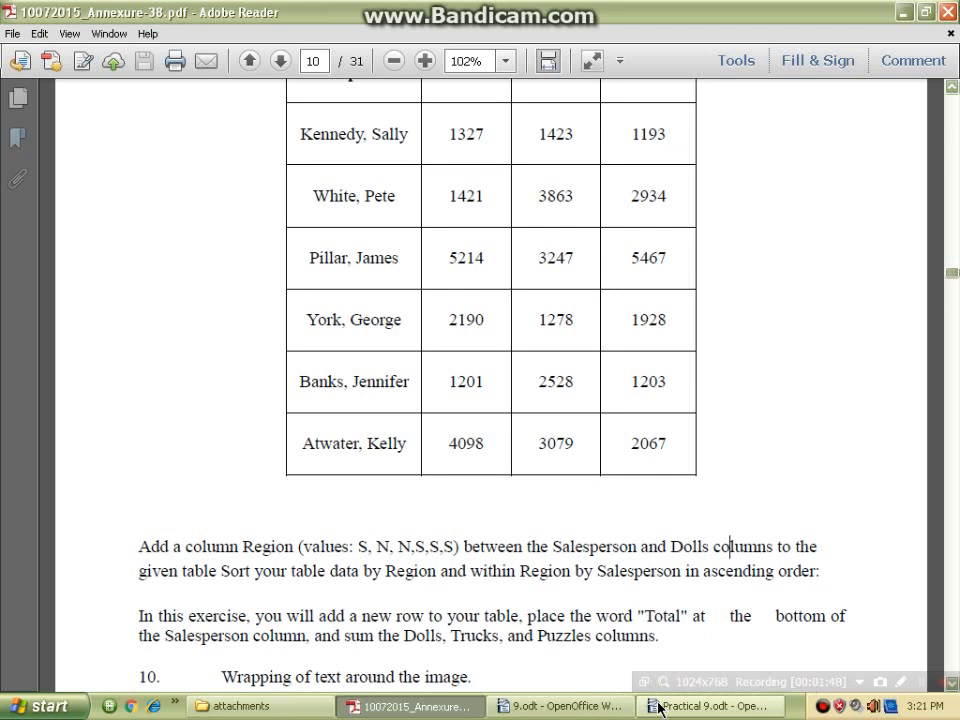
key("alt+Tab")
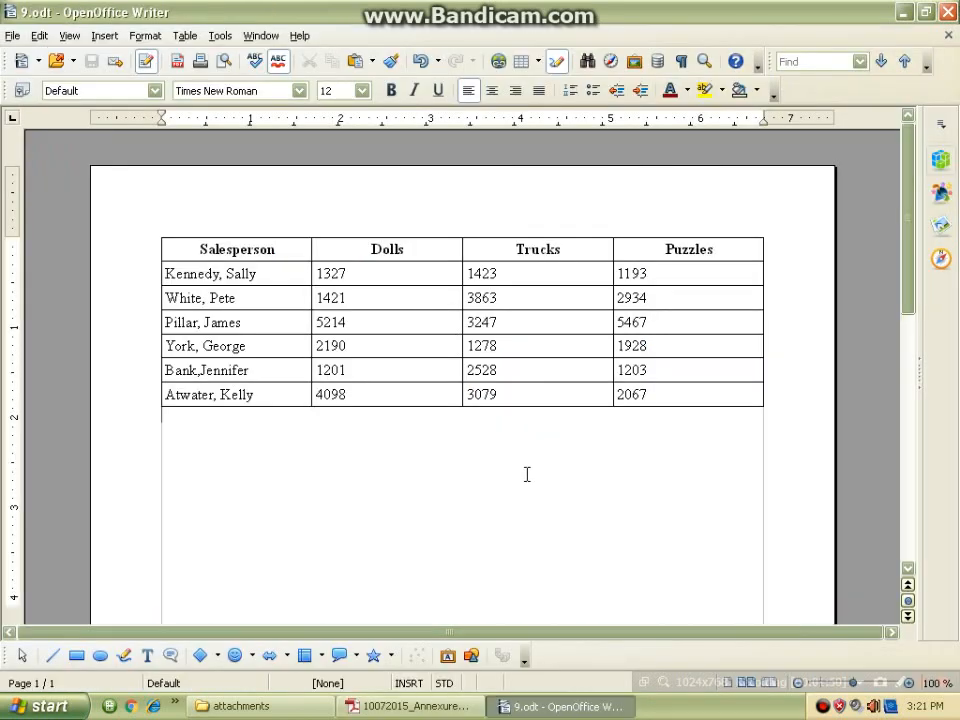
right_click(311, 250)
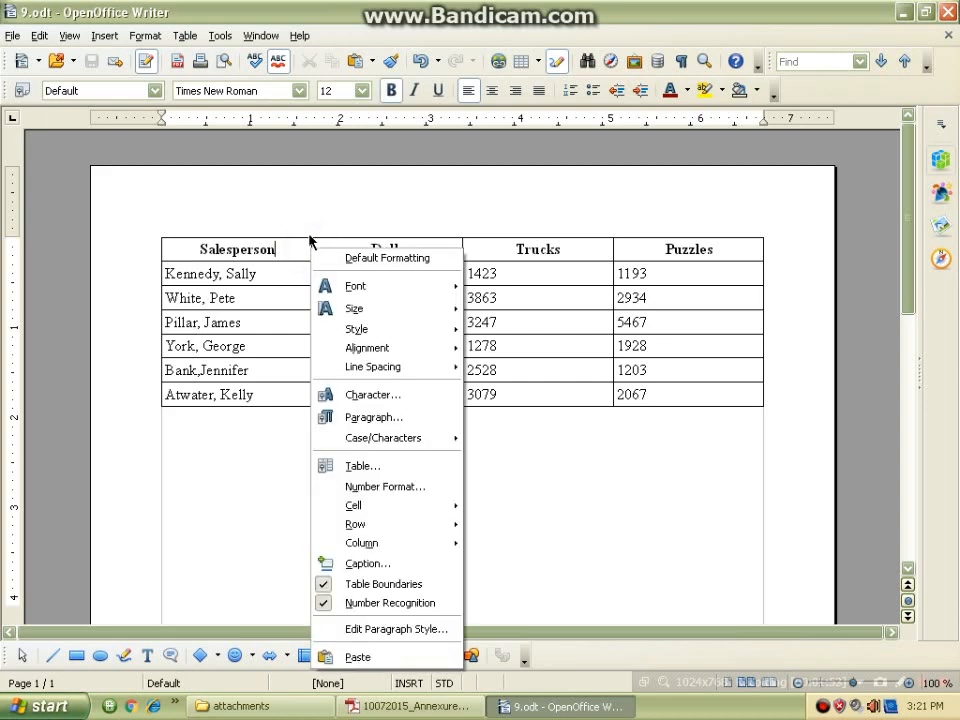
left_click(309, 228)
left_click(311, 242)
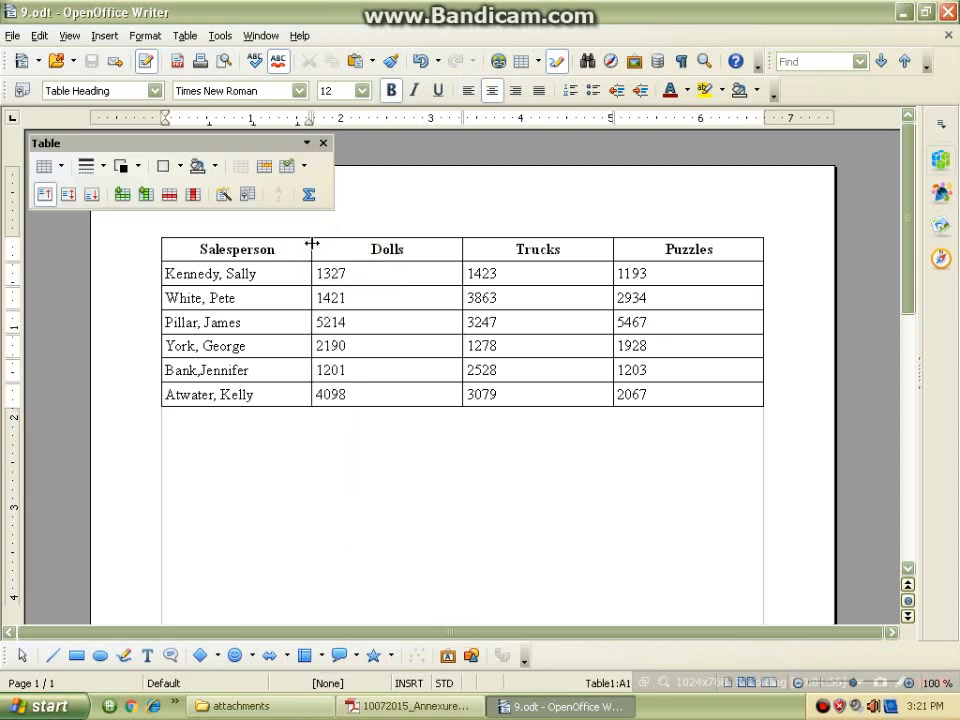
right_click(311, 243)
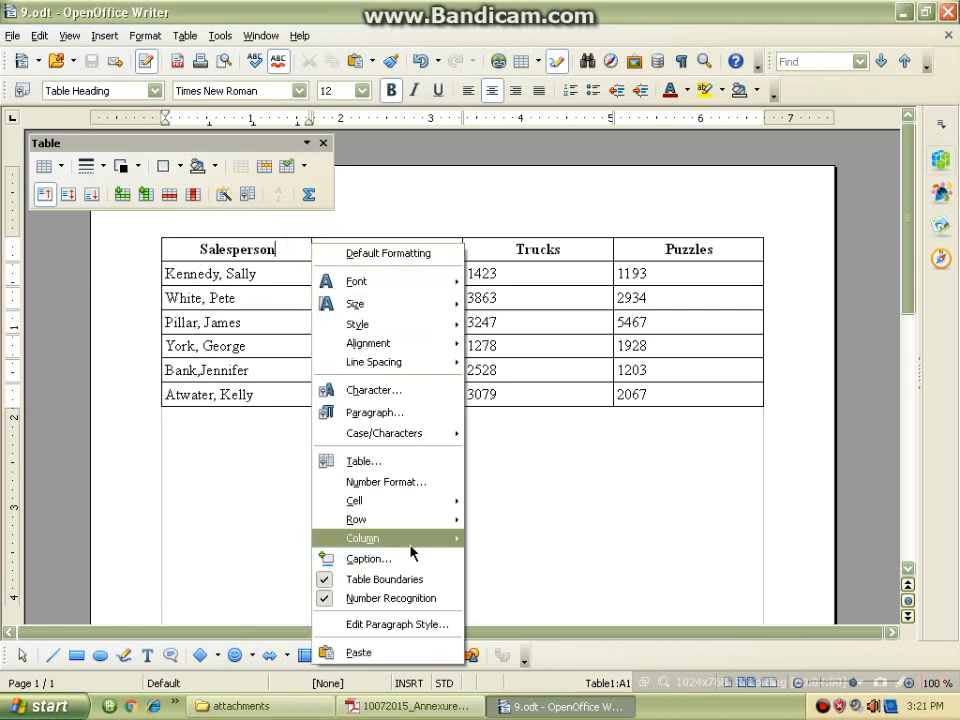
mouse_move(410, 540)
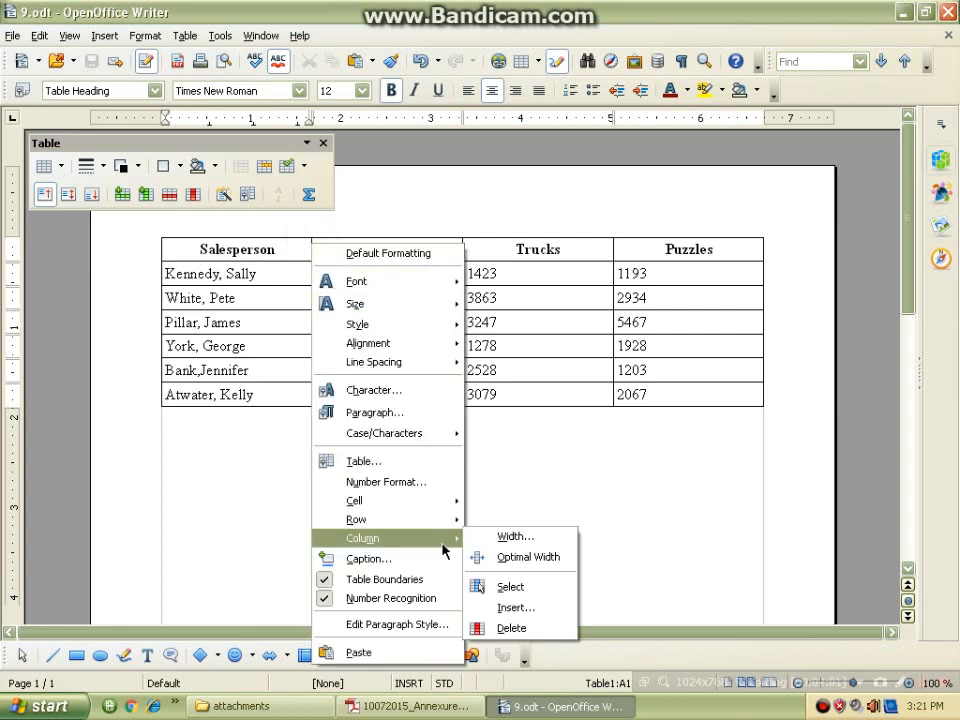
left_click(510, 608)
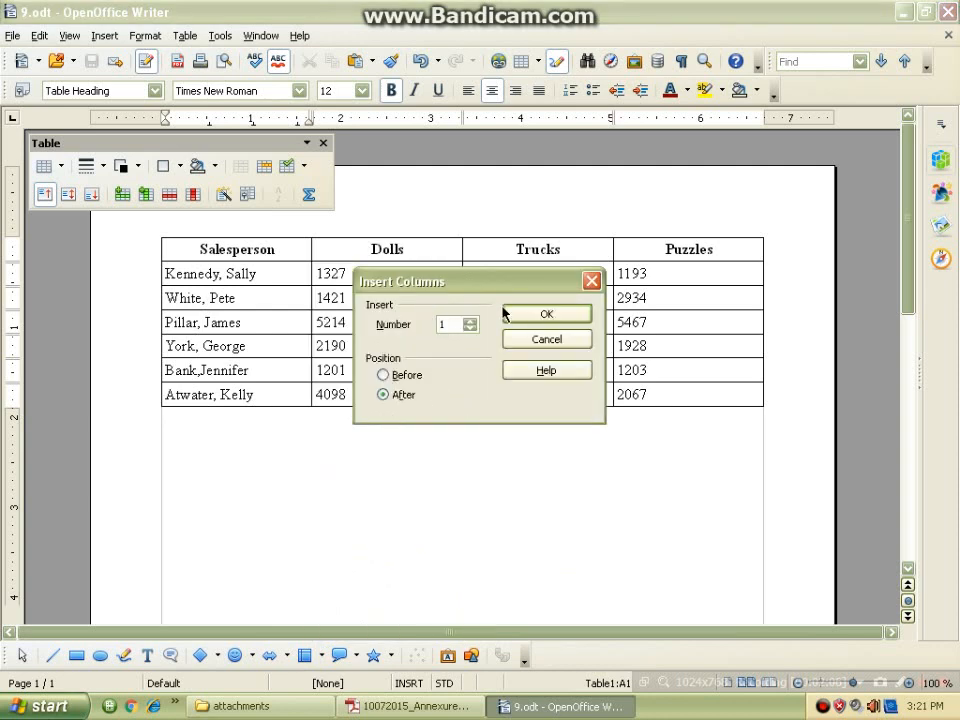
left_click(535, 311)
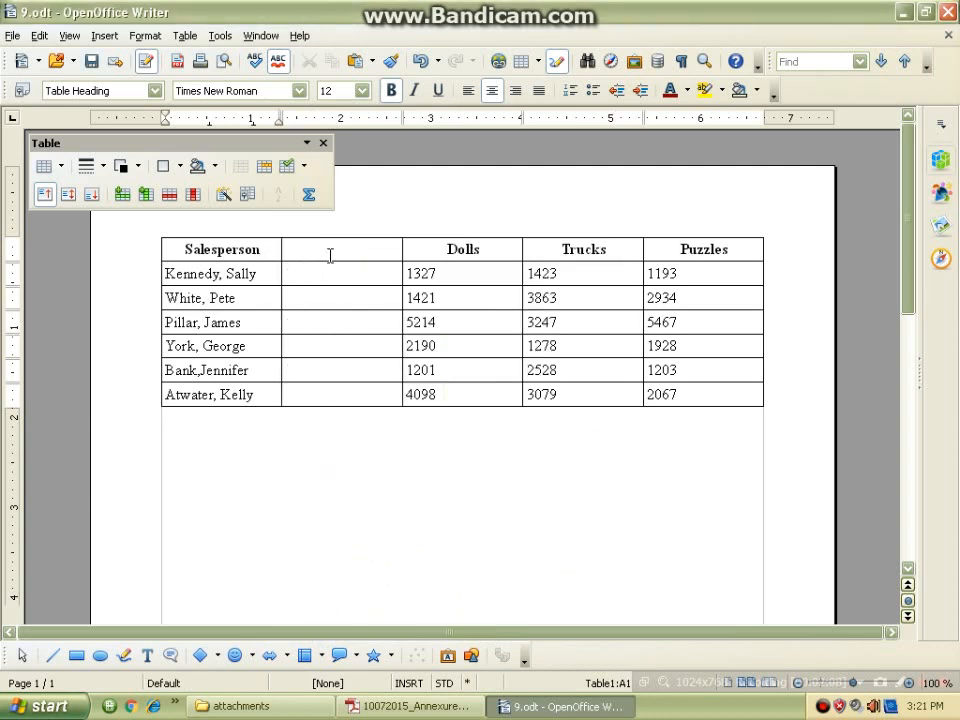
- Enter the heading Region in the empty column between Salesperson and Dolls
left_click(330, 256)
type("Re")
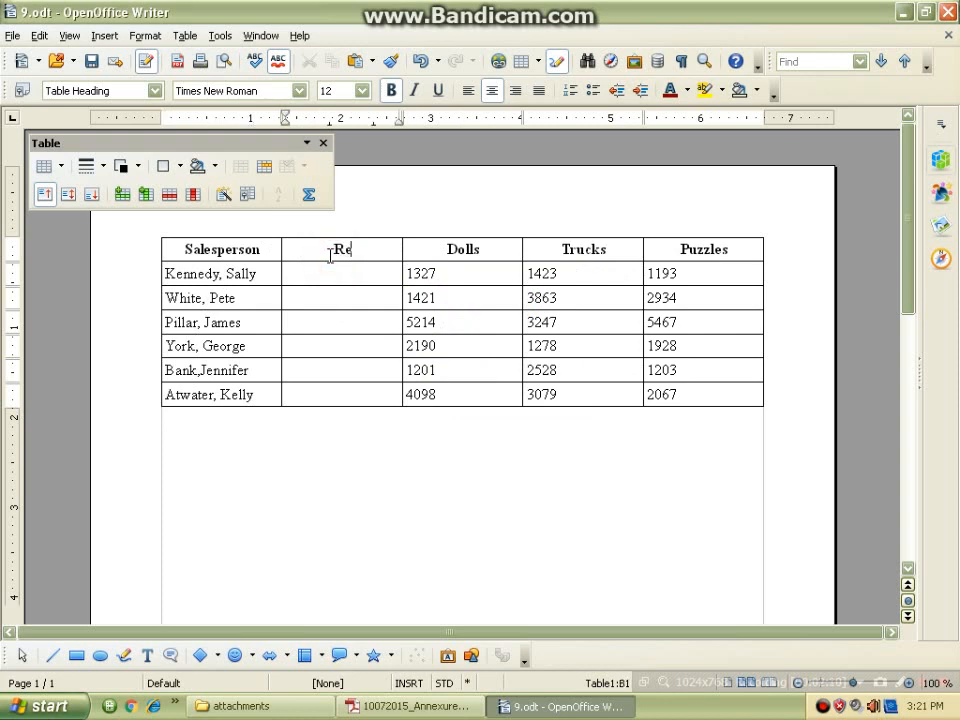
type("gion")
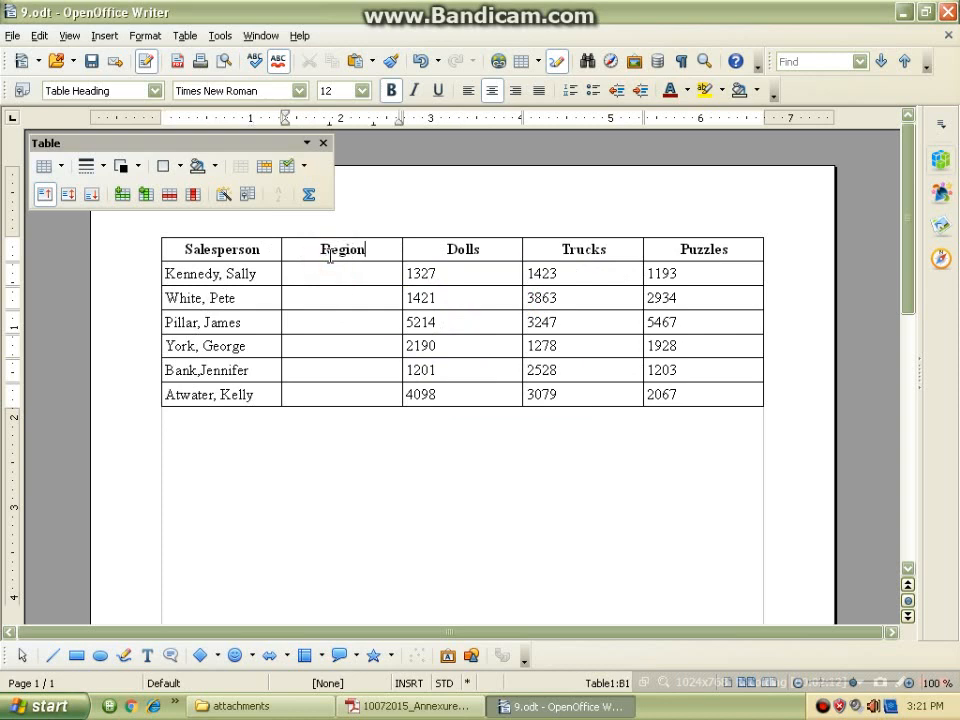
- Enter the region values S, N and N for the first three salespeople, checking the order in the exercise PDF
left_click(345, 276)
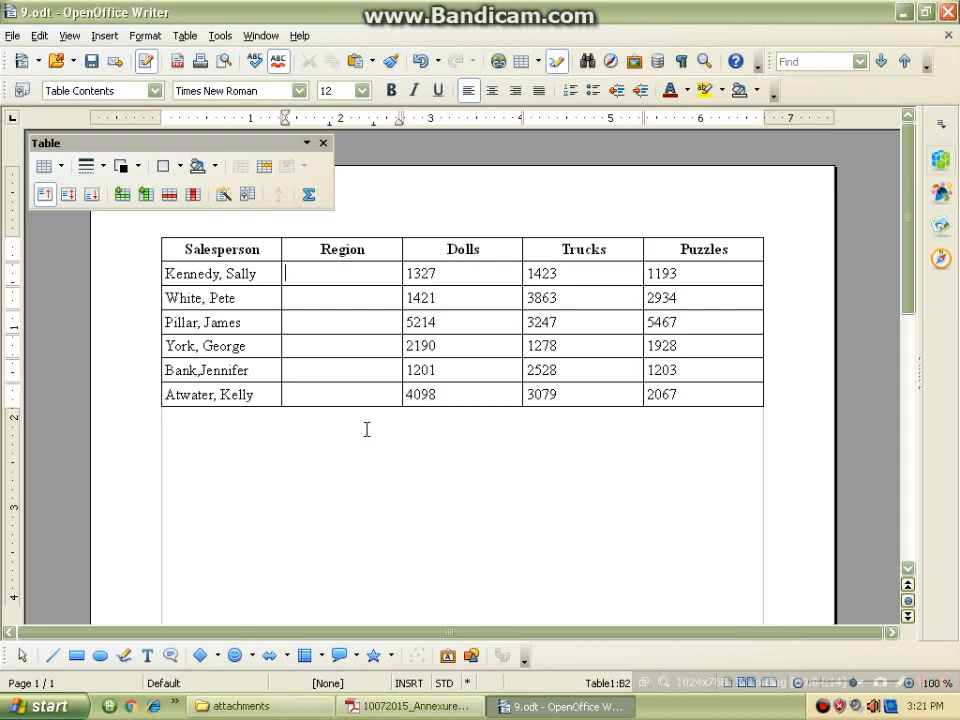
type("SN")
key("BackSpace")
left_click(306, 295)
type("N")
left_click(410, 706)
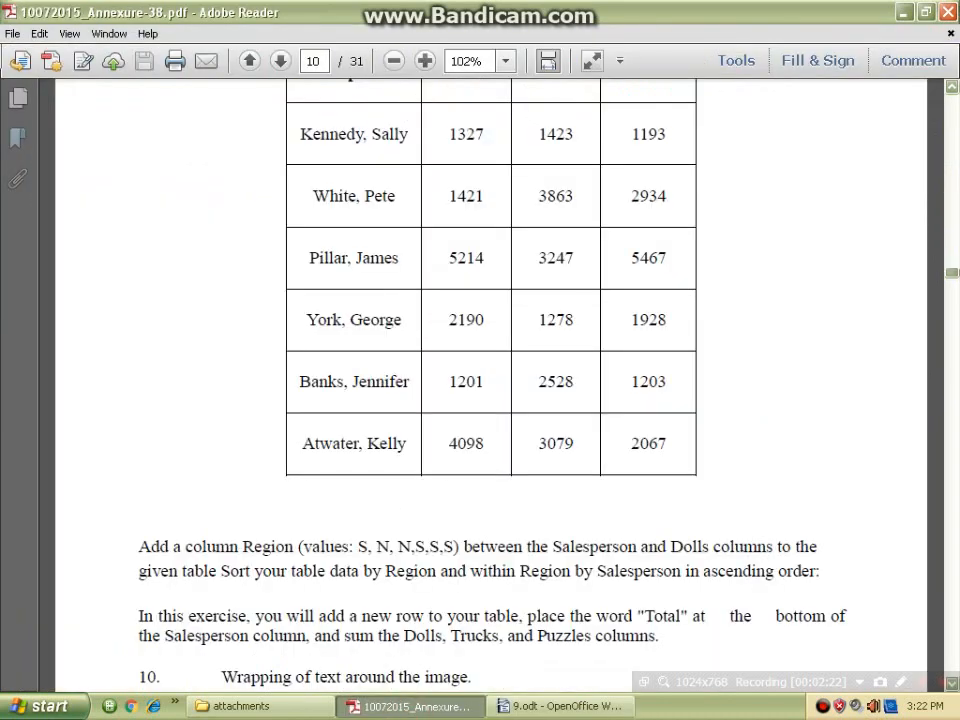
left_click(560, 706)
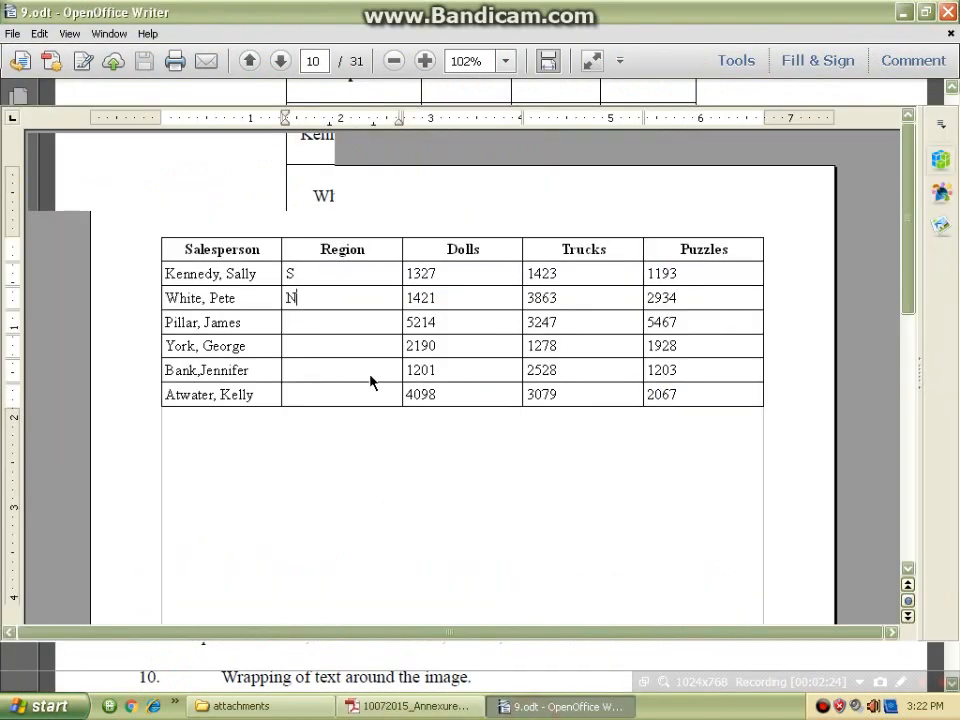
left_click(318, 317)
type("N")
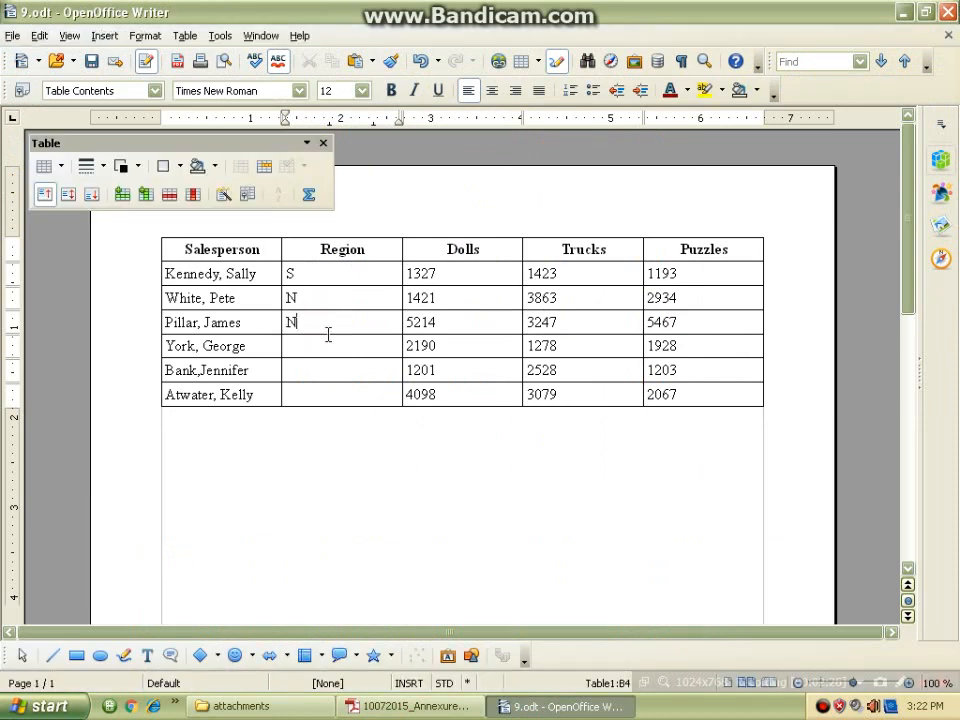
- Enter the region value S for each of the last three salespeople in the table
left_click(331, 344)
type("S")
left_click(332, 371)
type("S")
left_click(326, 403)
type("S")
- Check the sorting instructions in the exercise PDF and place the cursor in the third salesperson's Region cell in 9.odt
left_click(468, 697)
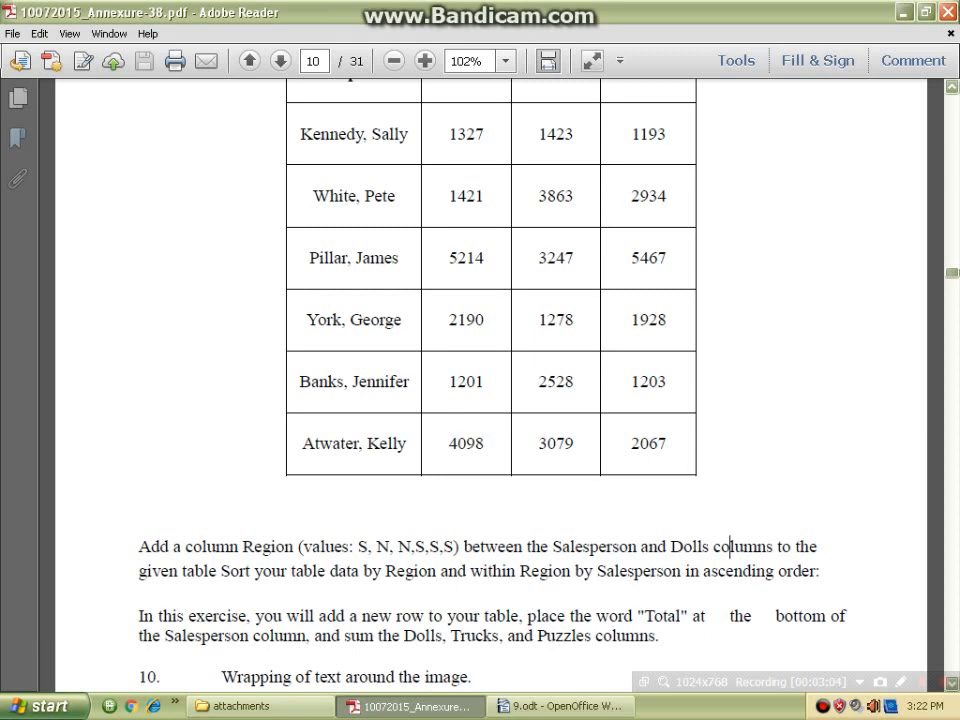
left_click(565, 706)
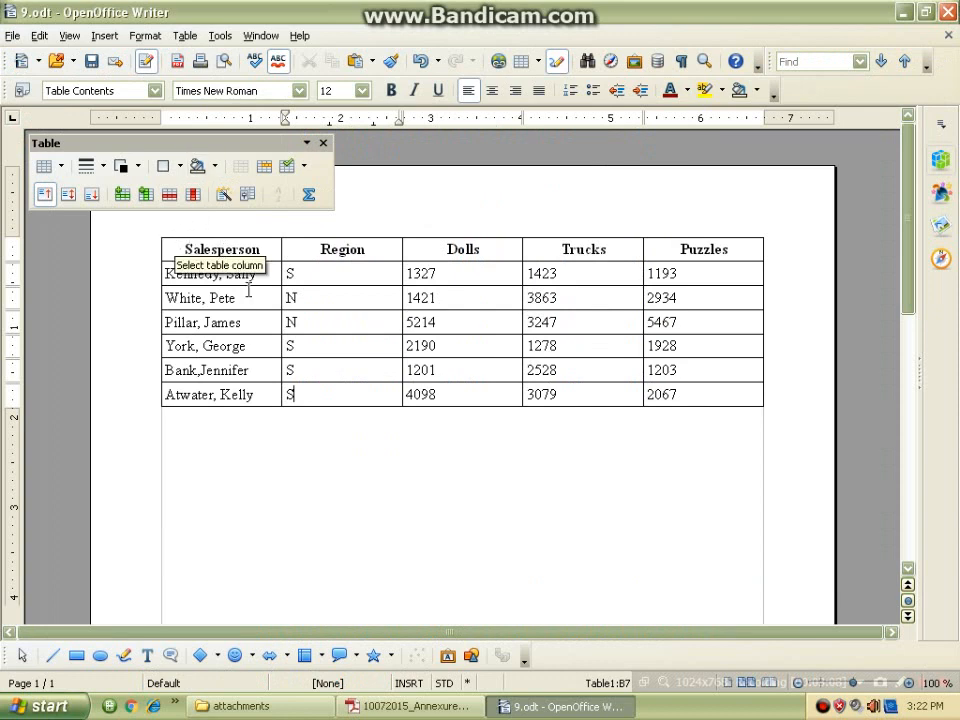
left_click(349, 318)
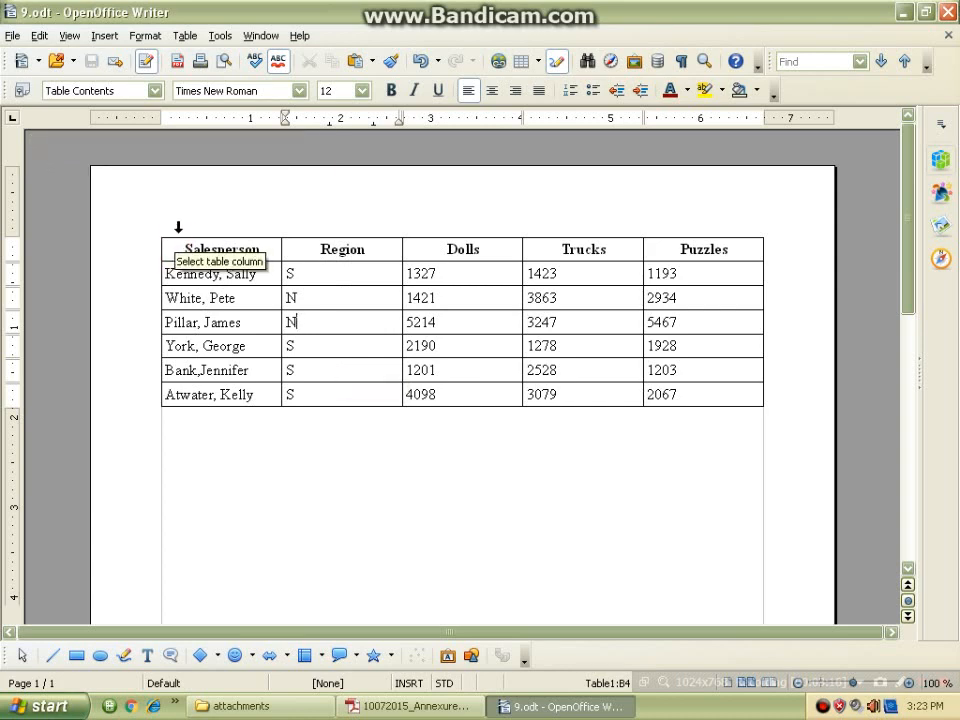
- Try to sort the Salesperson and Region columns ascending by column 1 and by column 2 as second key, and undo the sort
left_click_drag(180, 225, 309, 225)
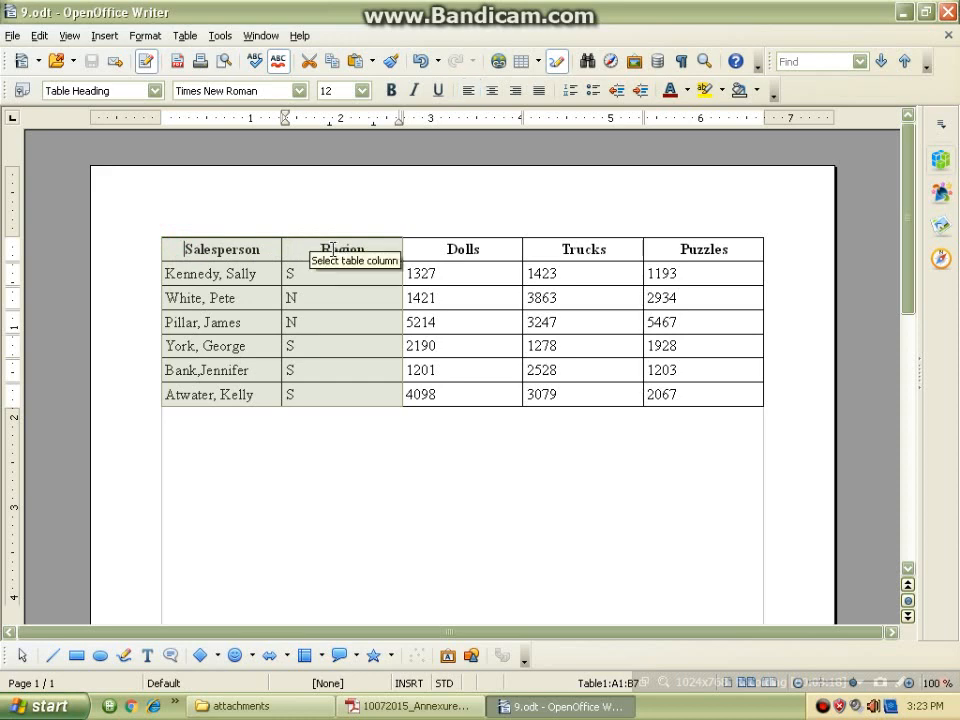
left_click(188, 37)
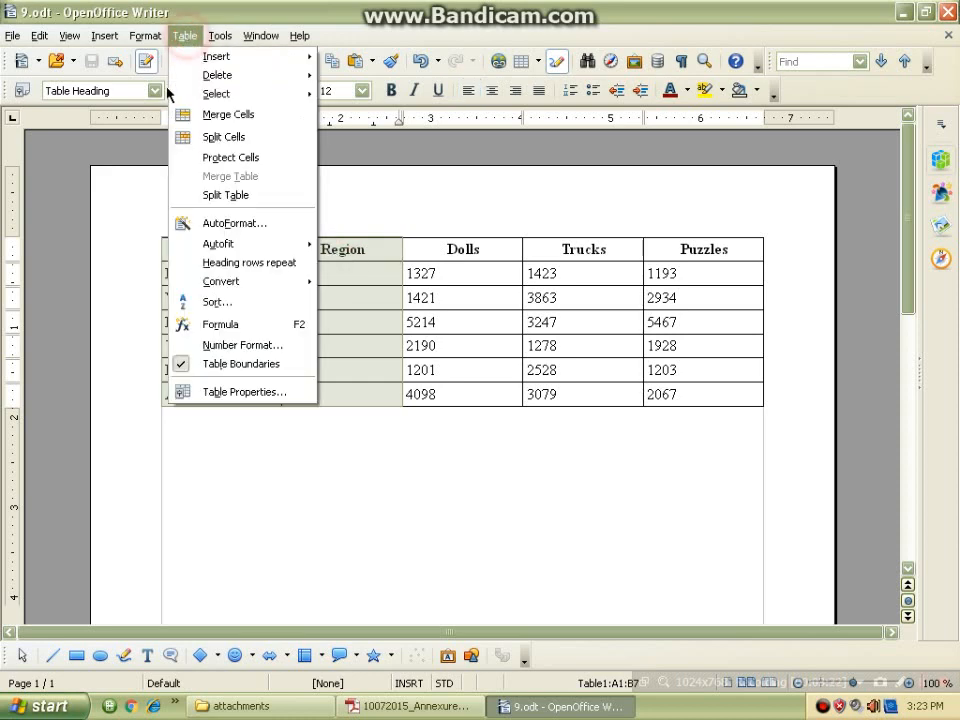
left_click(230, 310)
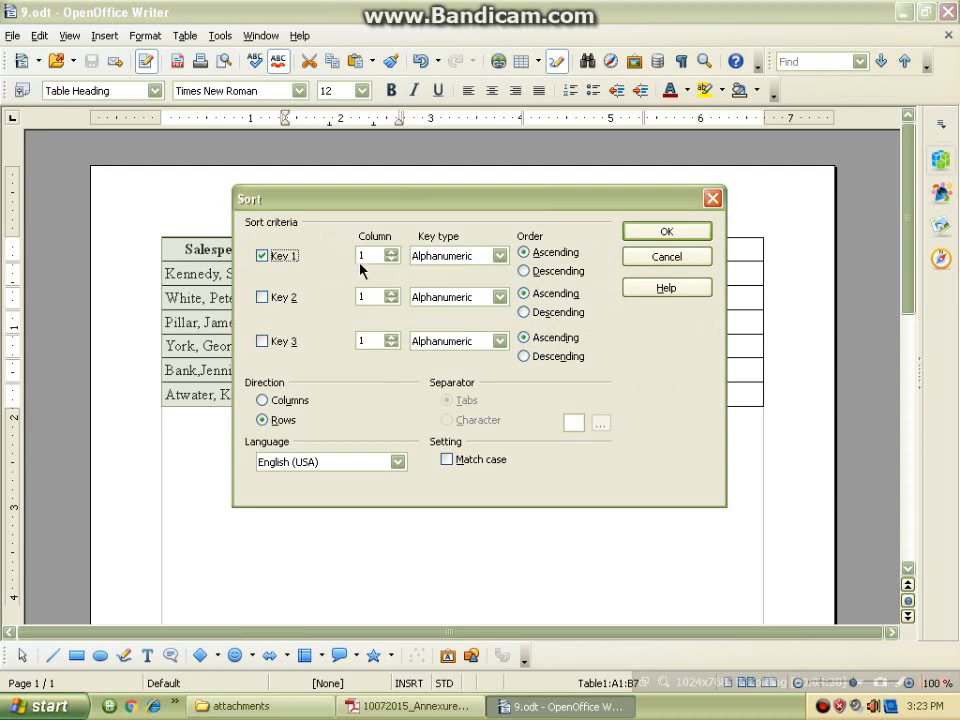
left_click(261, 297)
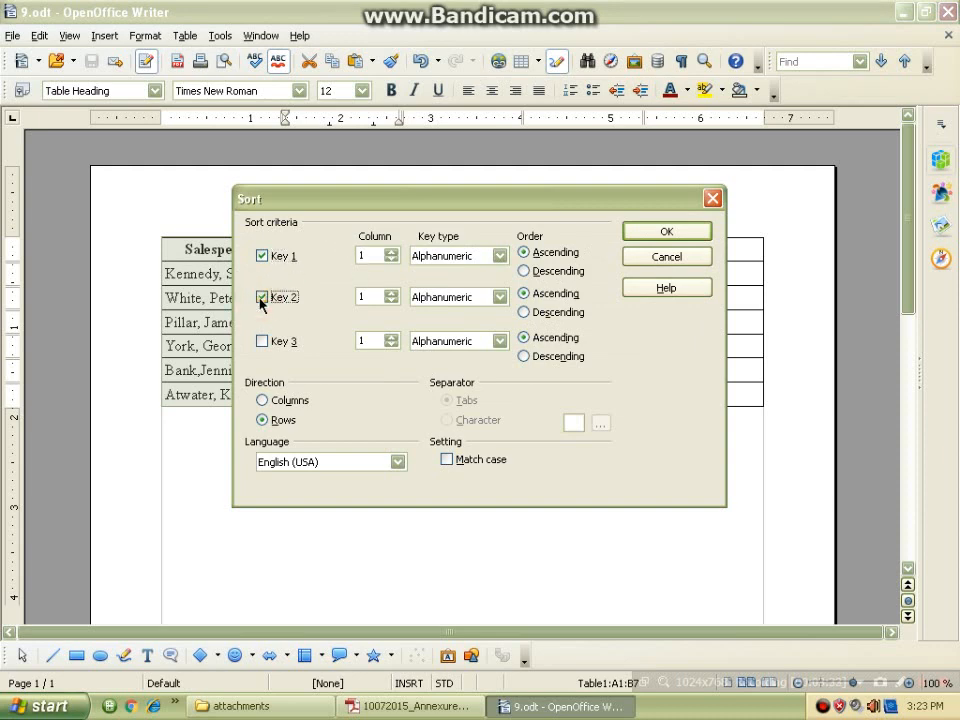
left_click(366, 296)
type("2")
left_click(666, 232)
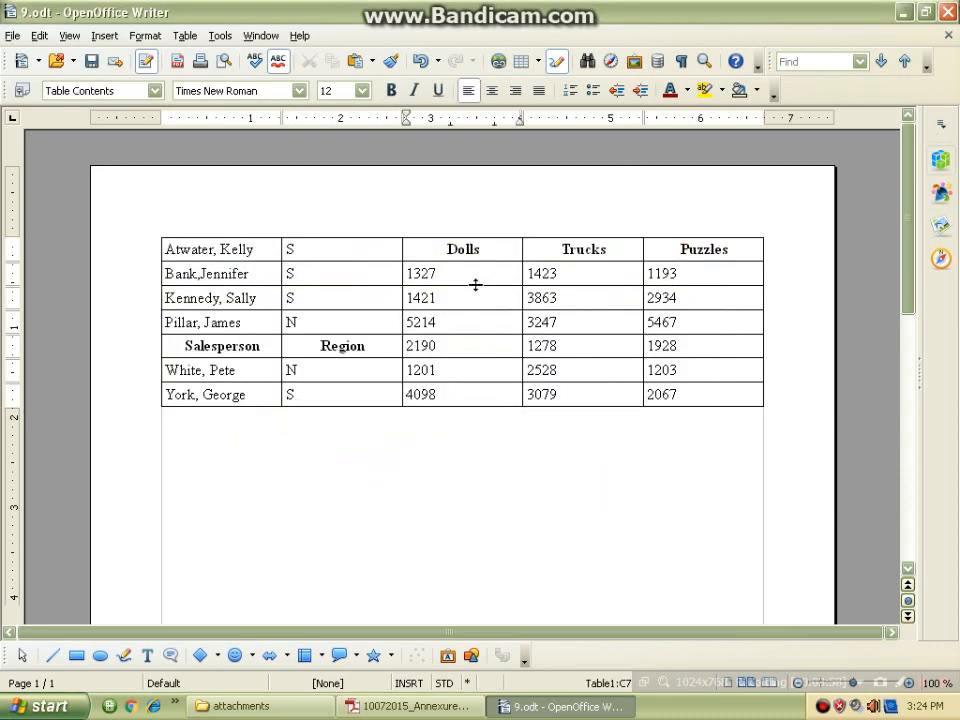
key("ctrl+z")
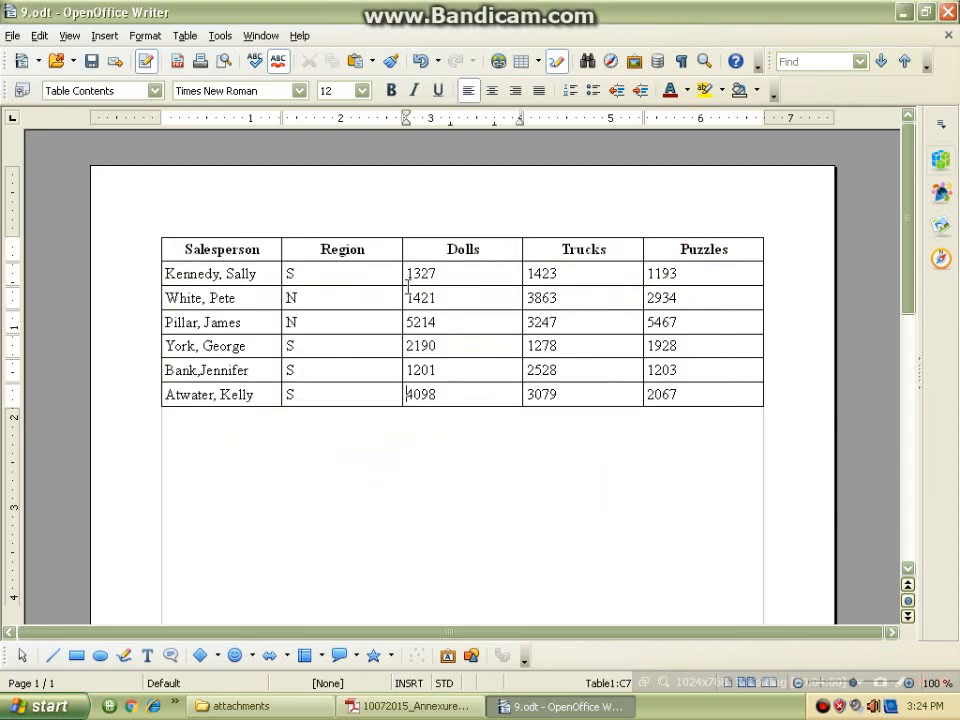
- Save the document and turn on Heading rows repeat for the table's header row
key("ctrl+s")
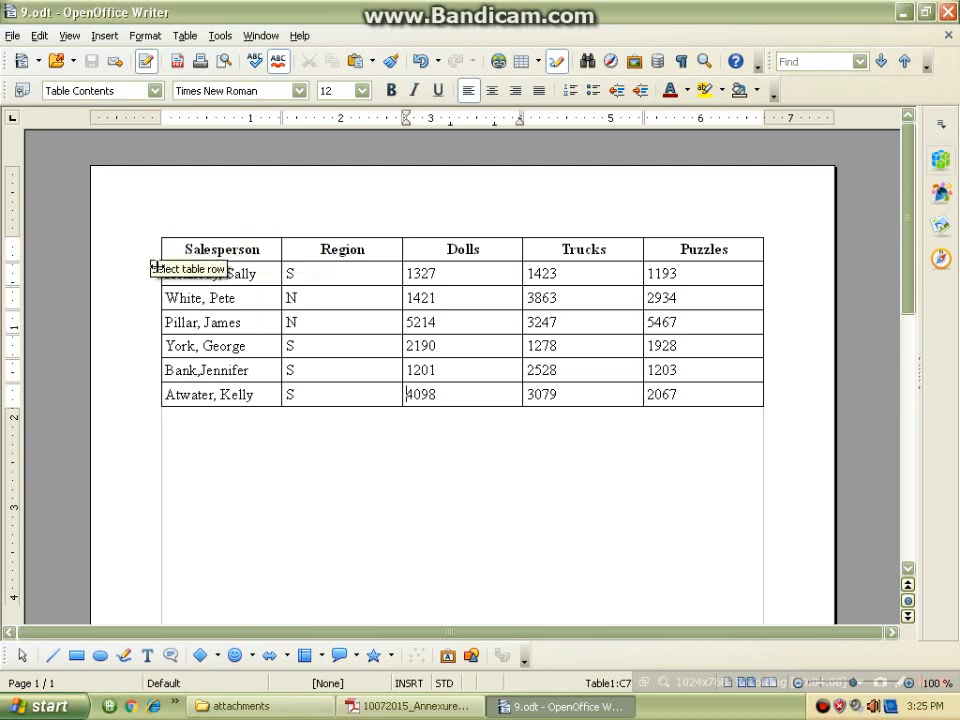
left_click(150, 249)
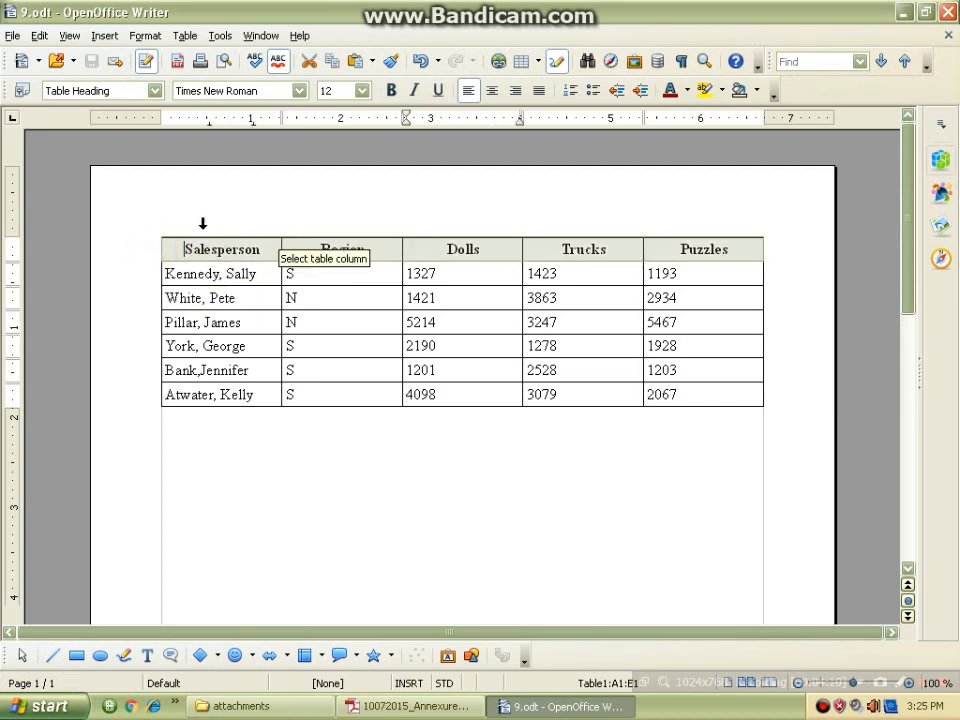
left_click(182, 36)
left_click(225, 264)
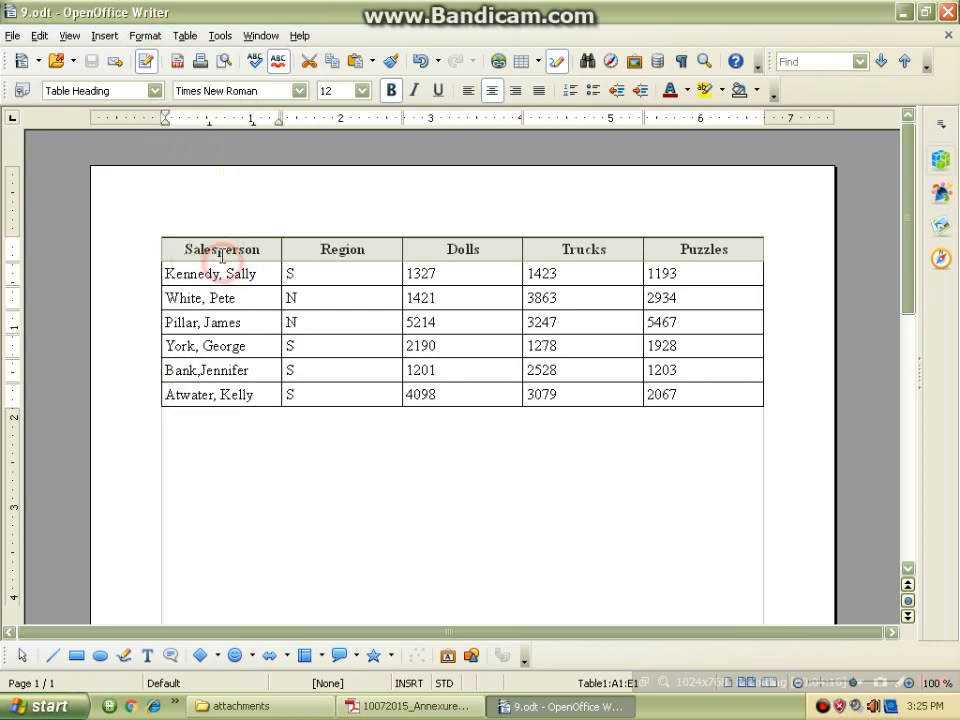
left_click(188, 36)
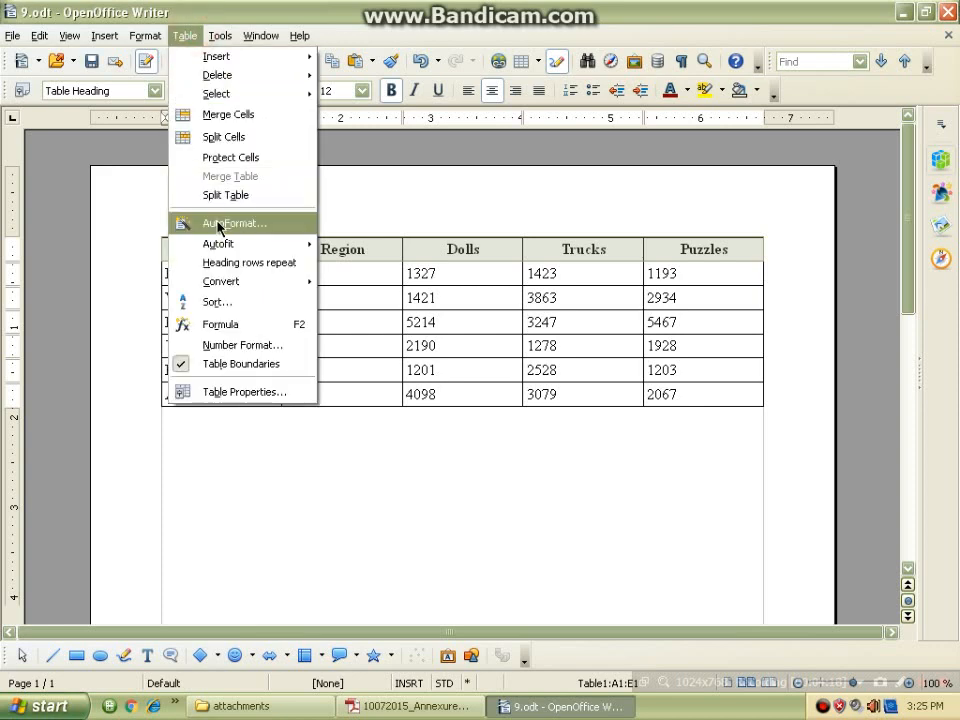
left_click(226, 264)
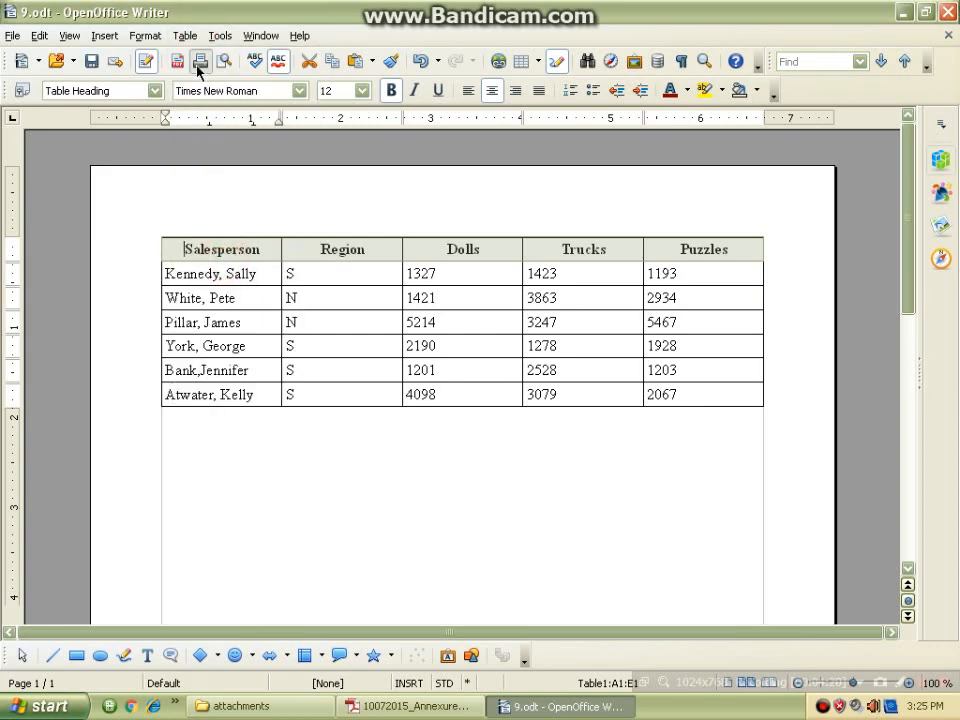
left_click(187, 36)
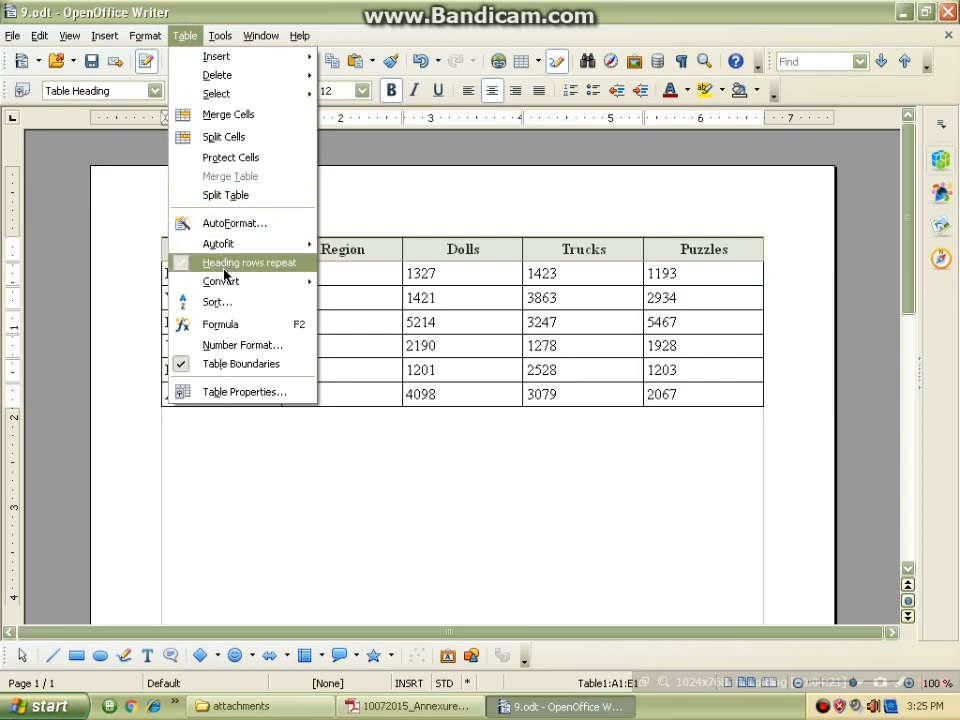
left_click(383, 297)
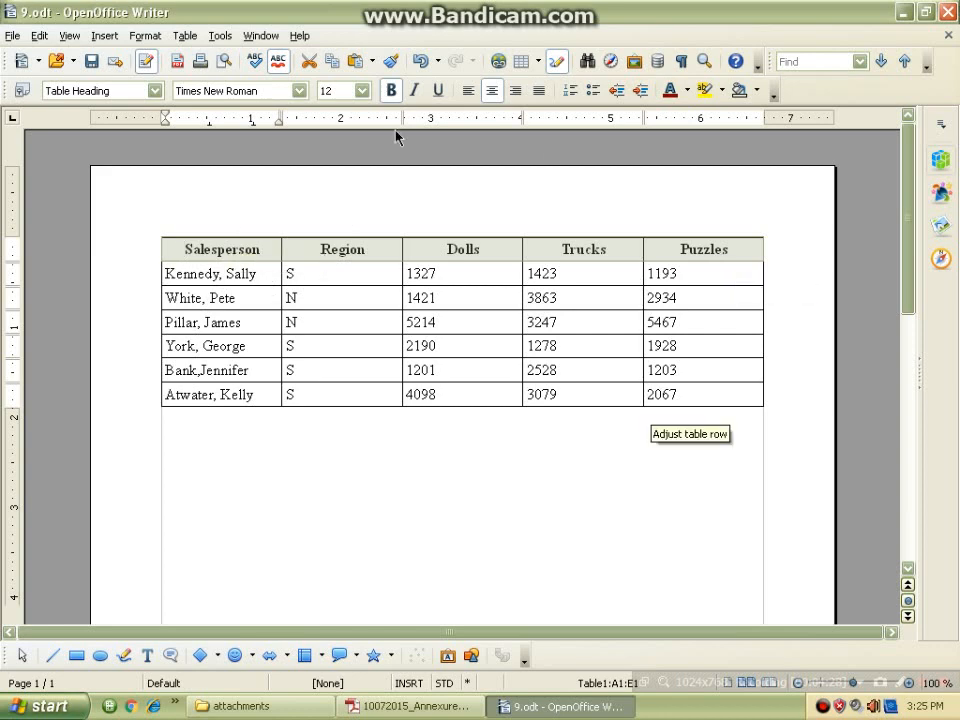
- Sort the Salesperson and Region columns with column 1 as first key and column 2 as second key, both ascending
left_click_drag(238, 228, 302, 227)
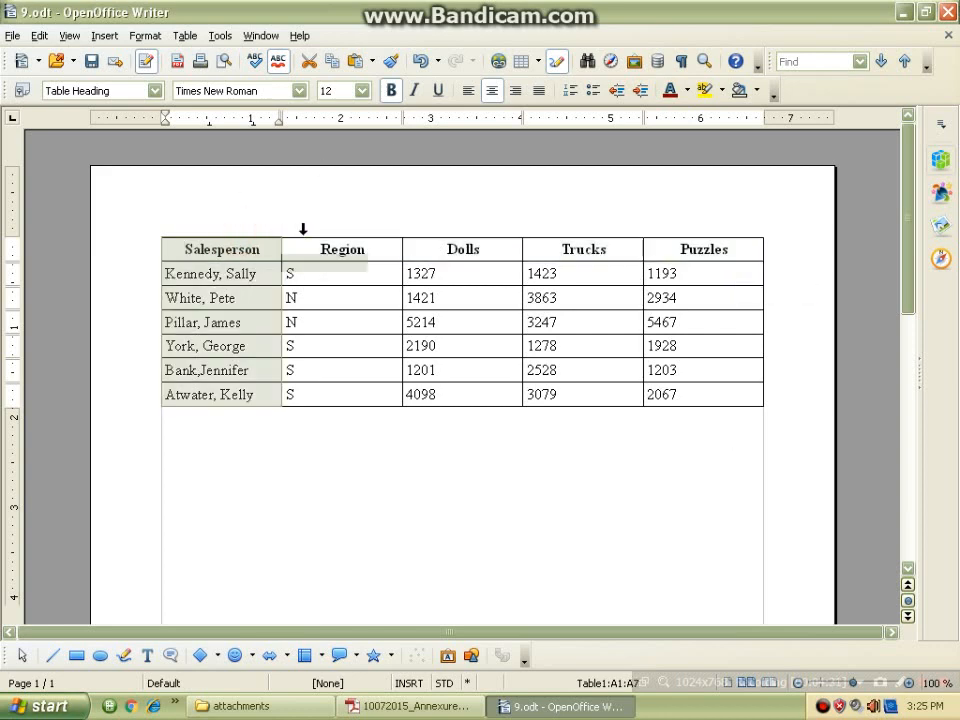
left_click(185, 36)
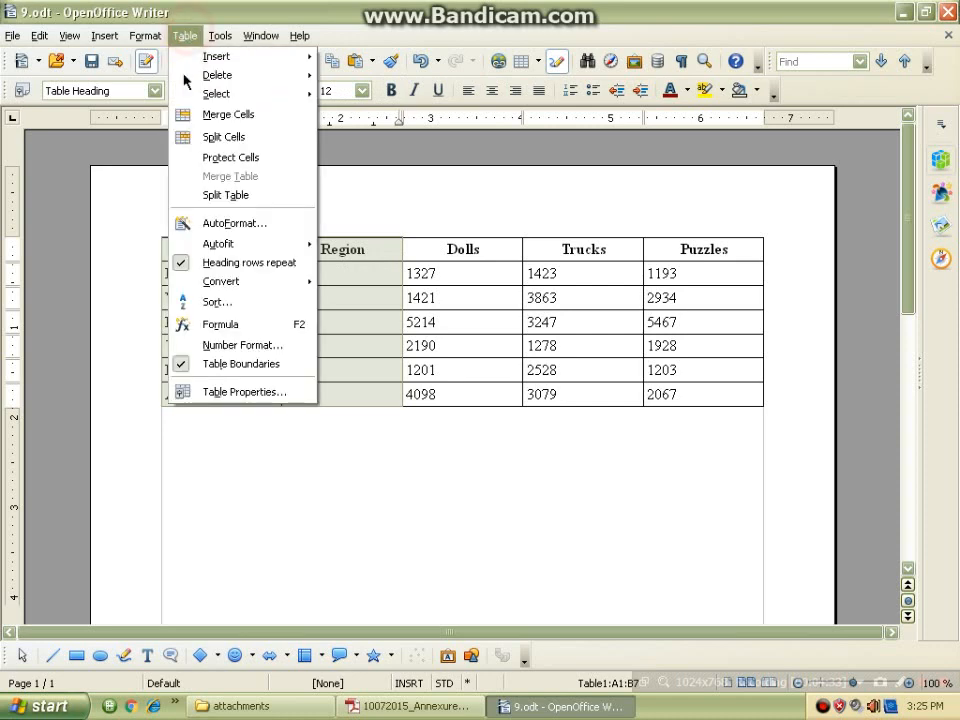
left_click(210, 301)
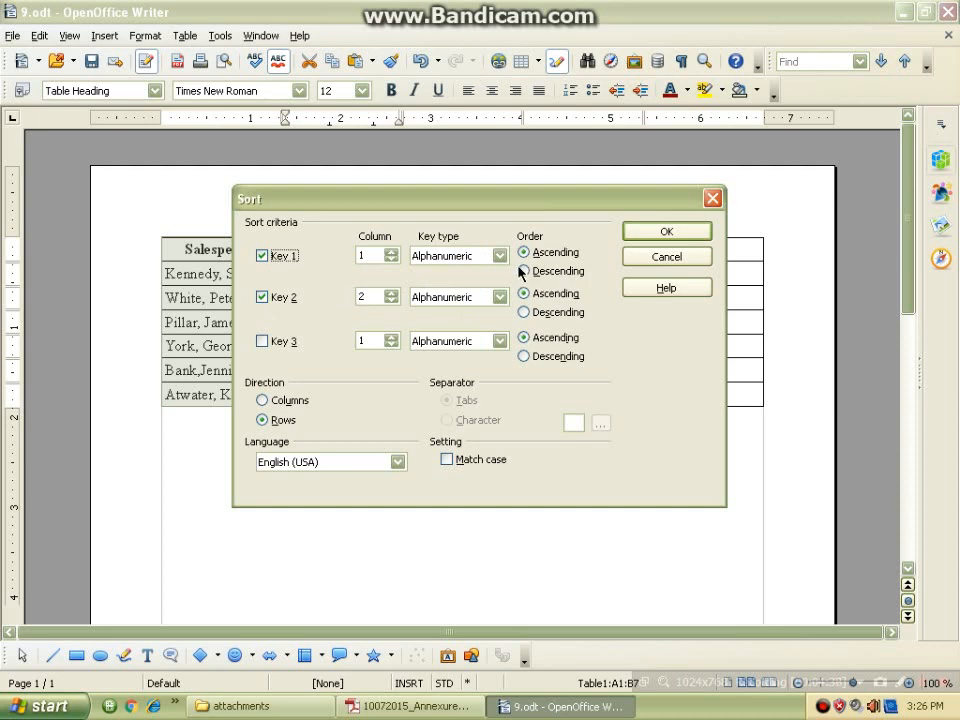
left_click(645, 233)
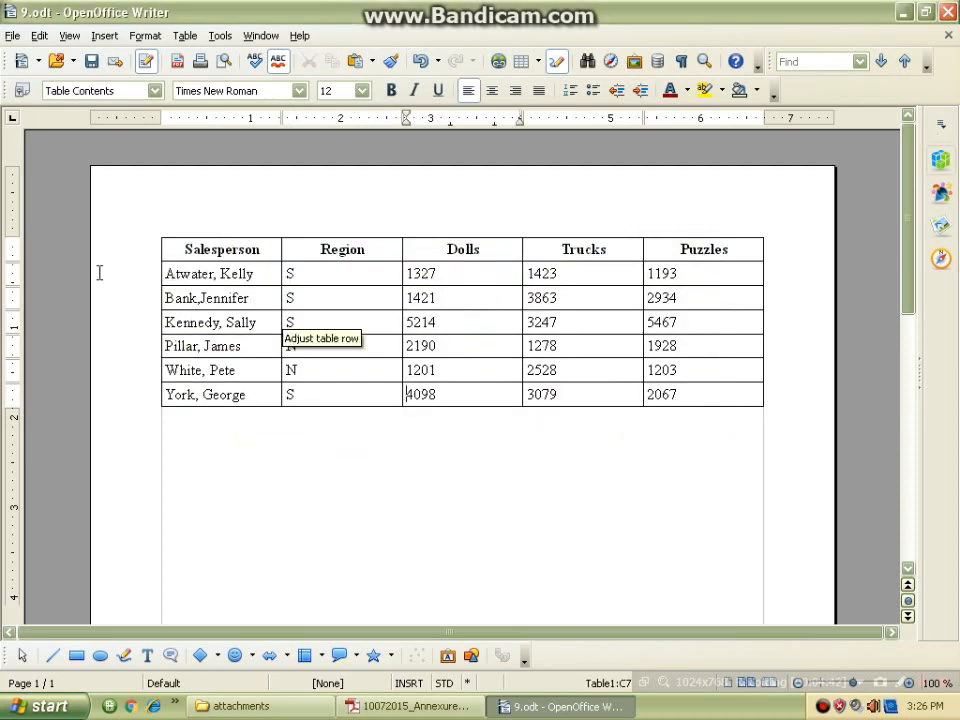
- Sort the Salesperson and Region columns ascending by column 2 as first key and column 1 as second key, and save the document
left_click(229, 223)
left_click_drag(281, 231, 329, 227)
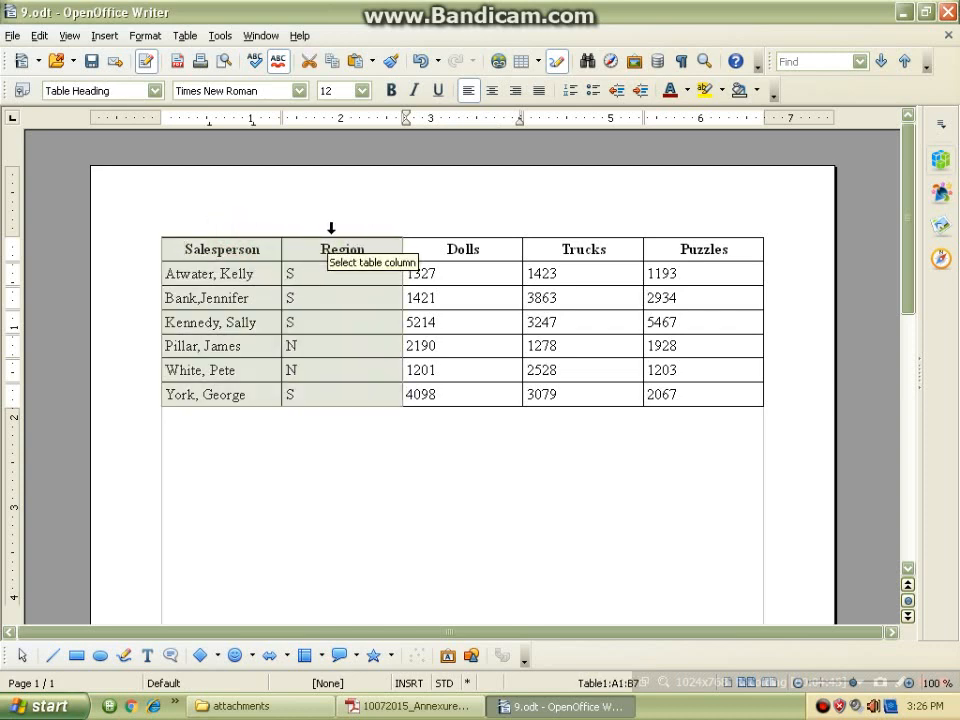
left_click(105, 36)
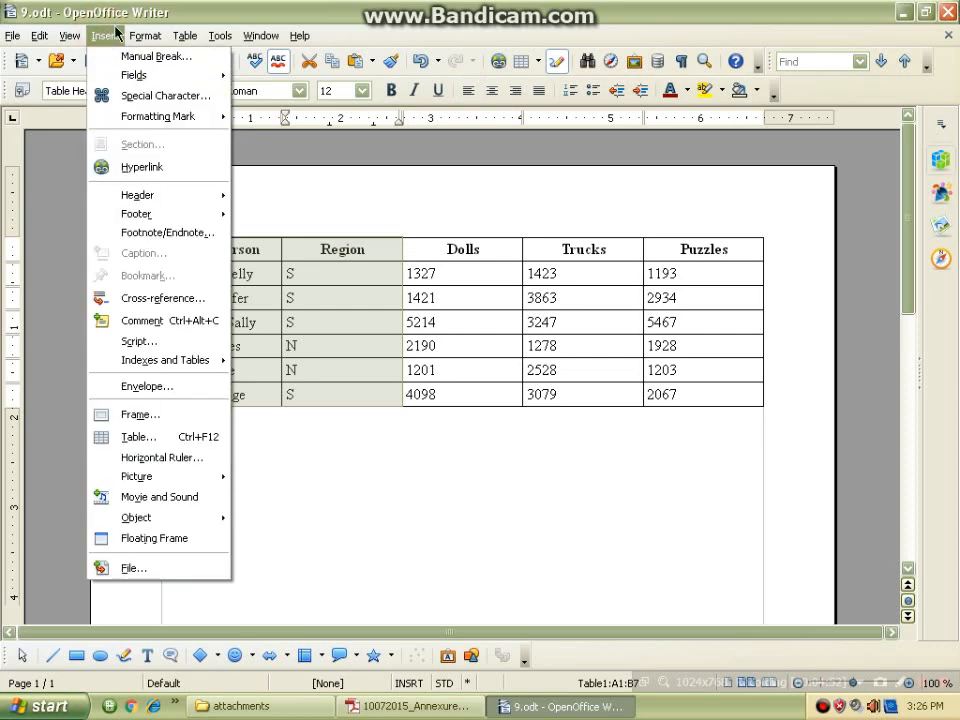
mouse_move(191, 40)
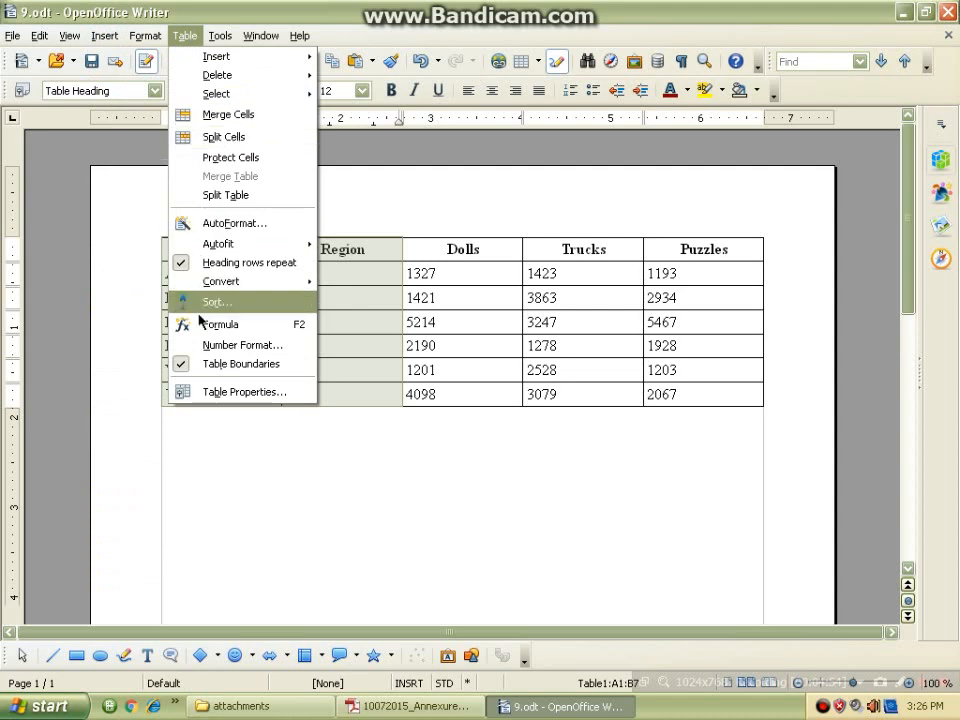
left_click(201, 312)
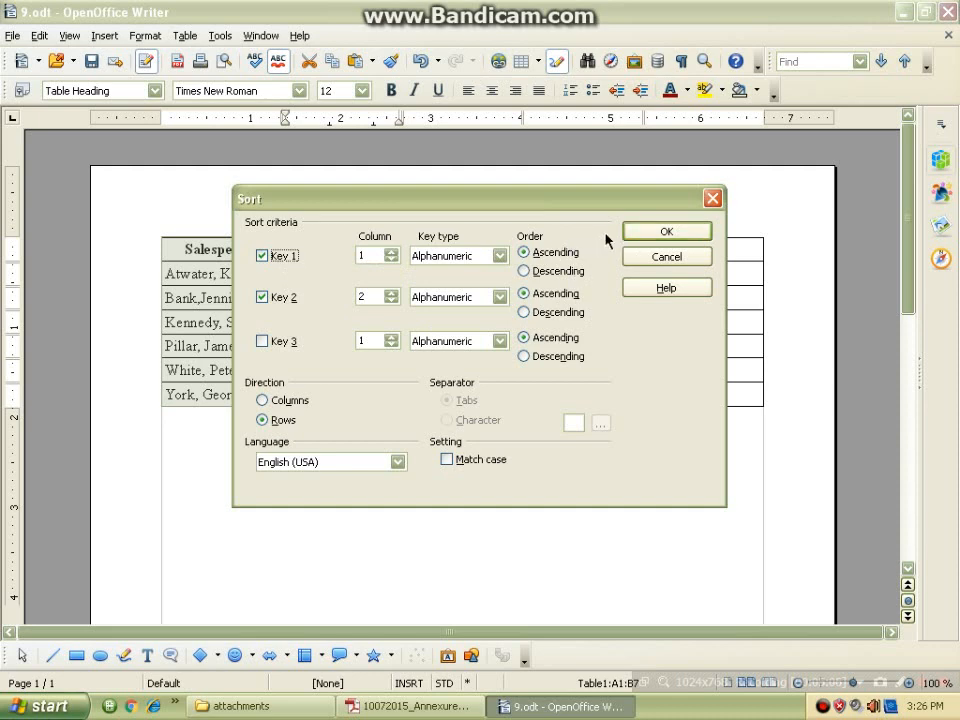
left_click(392, 251)
left_click_drag(455, 204, 466, 408)
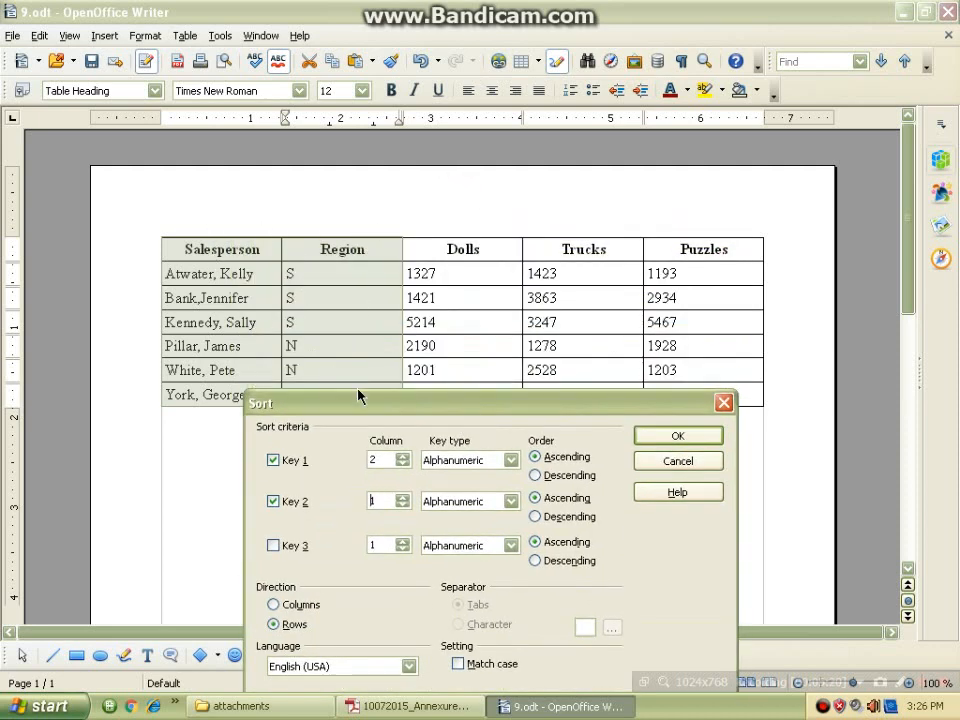
left_click_drag(365, 397, 336, 168)
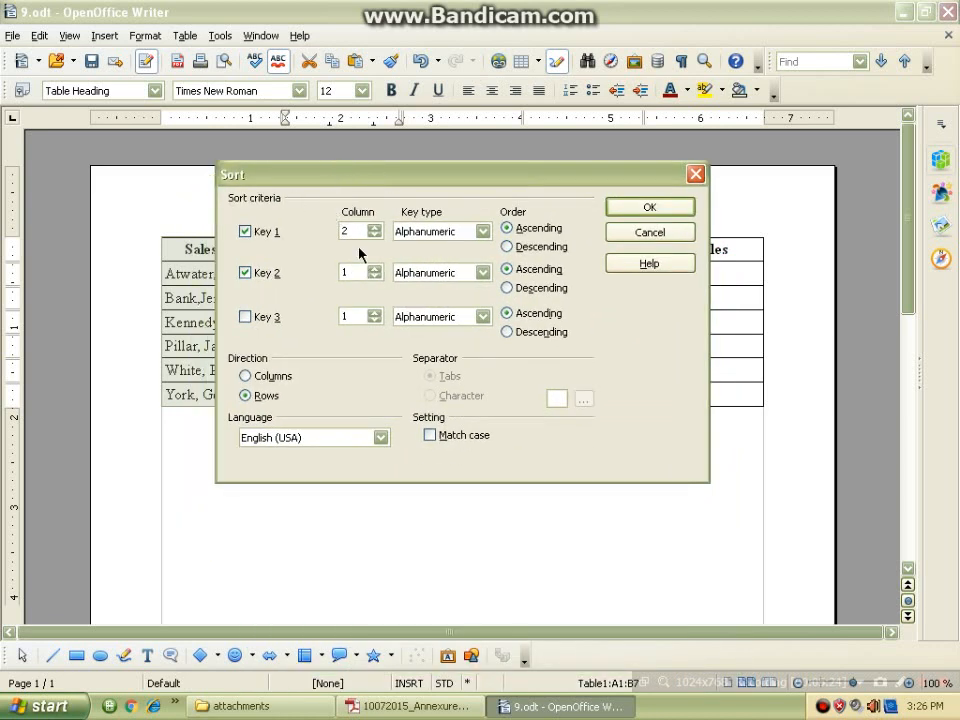
left_click(652, 208)
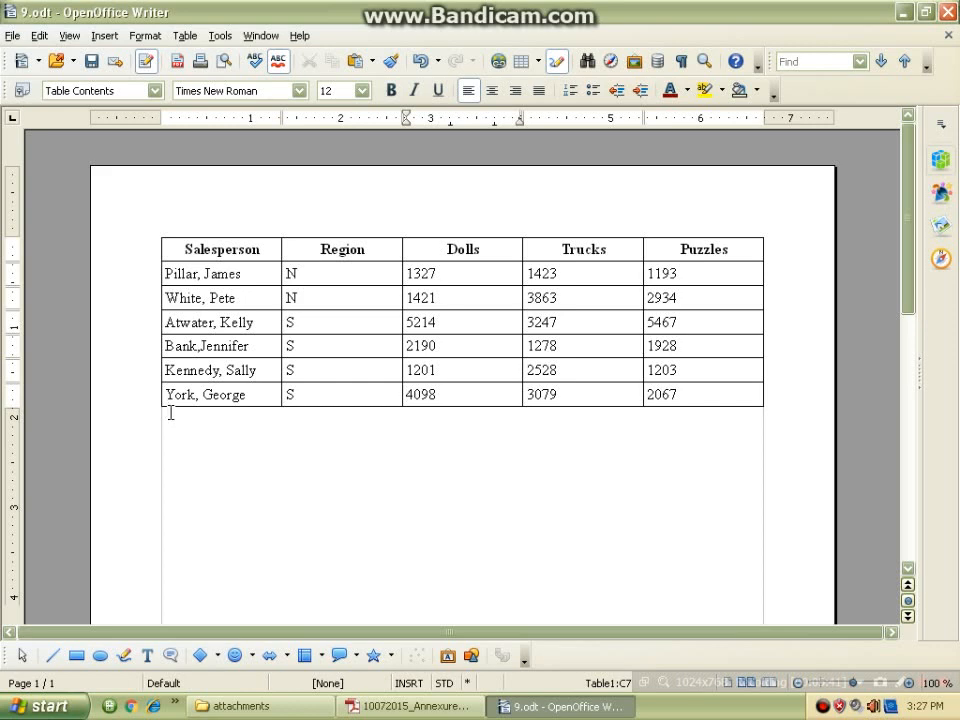
key("ctrl+s")
- Check the Total row instruction in the exercise PDF and add one row after the last salesperson in 9.odt, with Total in its Salesperson cell
left_click(405, 706)
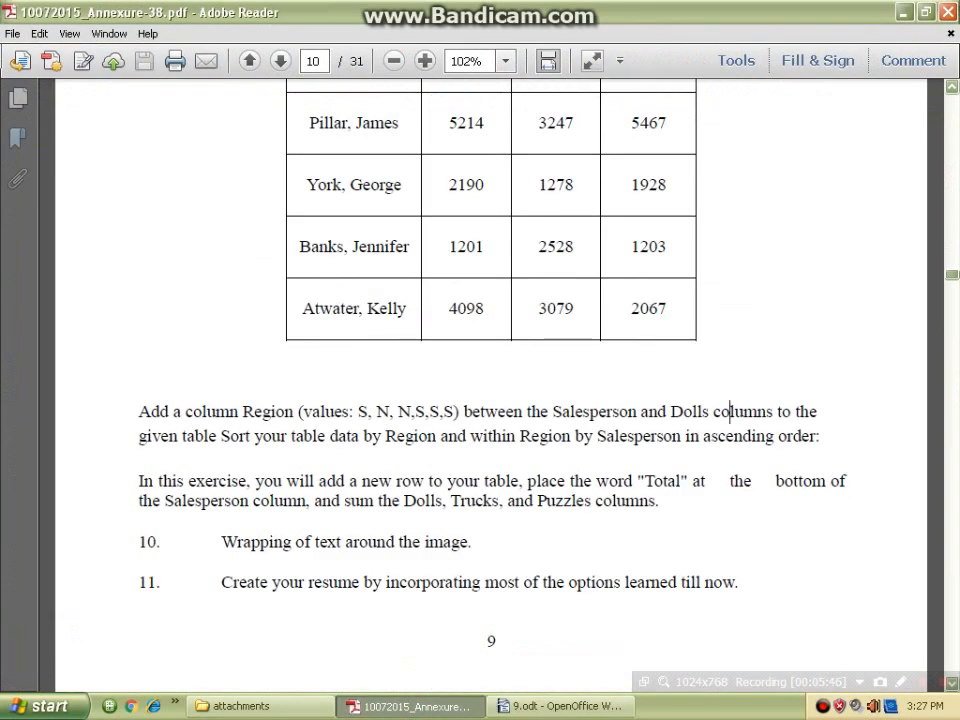
left_click_drag(846, 481, 150, 481)
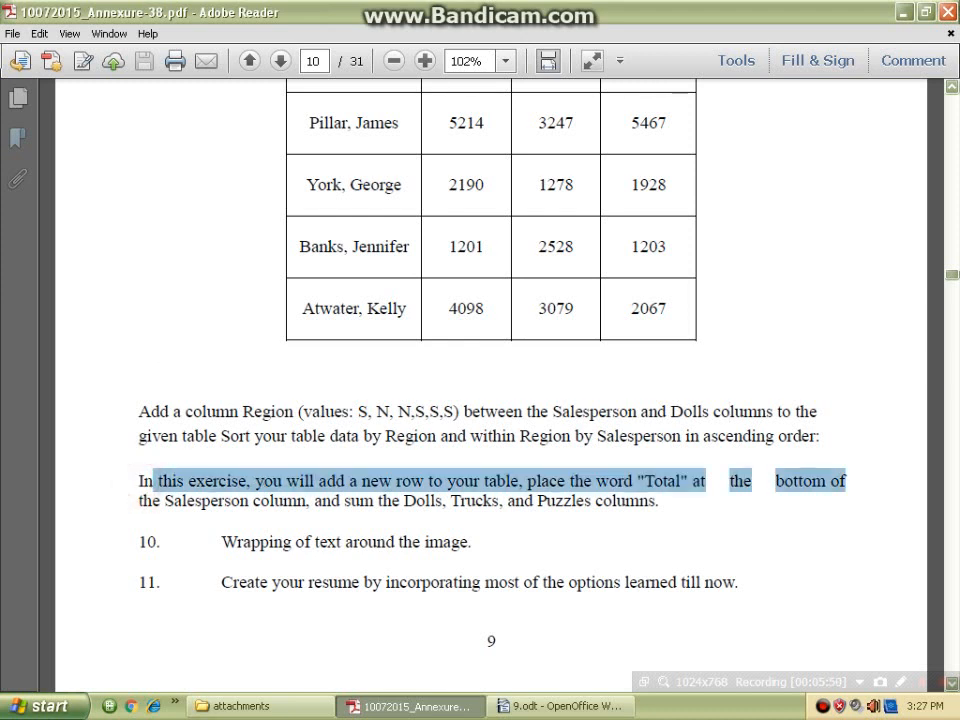
left_click_drag(122, 479, 630, 510)
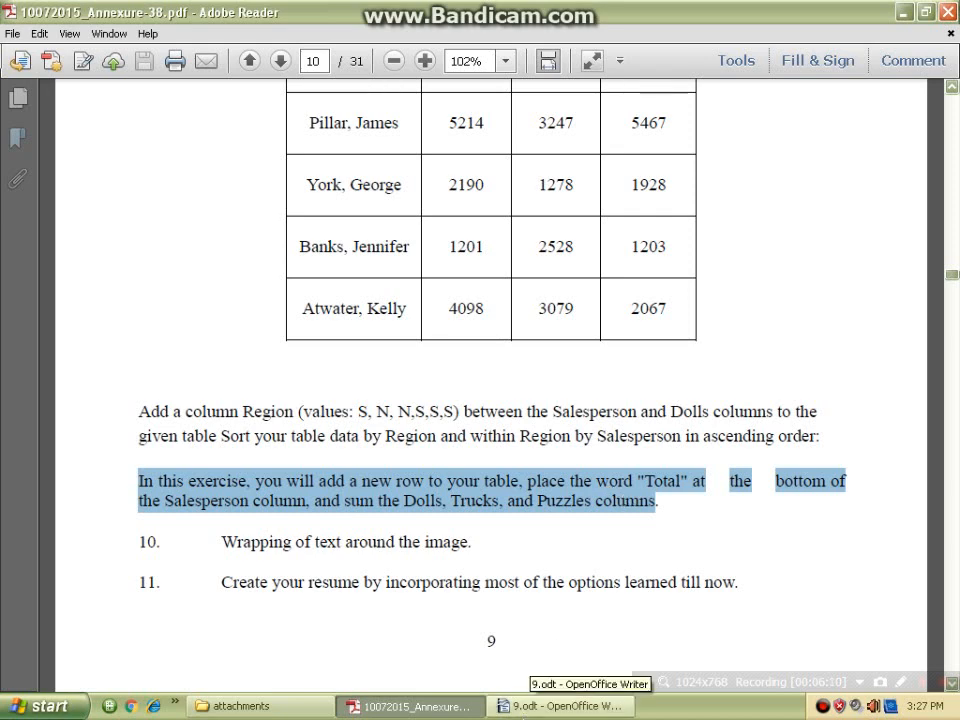
left_click(565, 706)
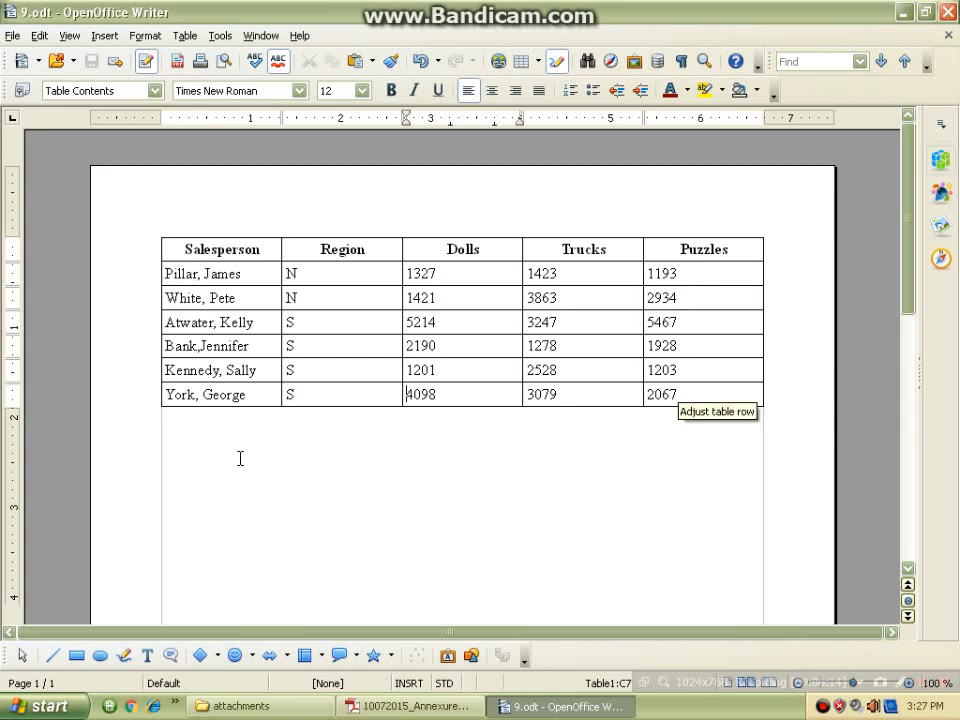
right_click(284, 402)
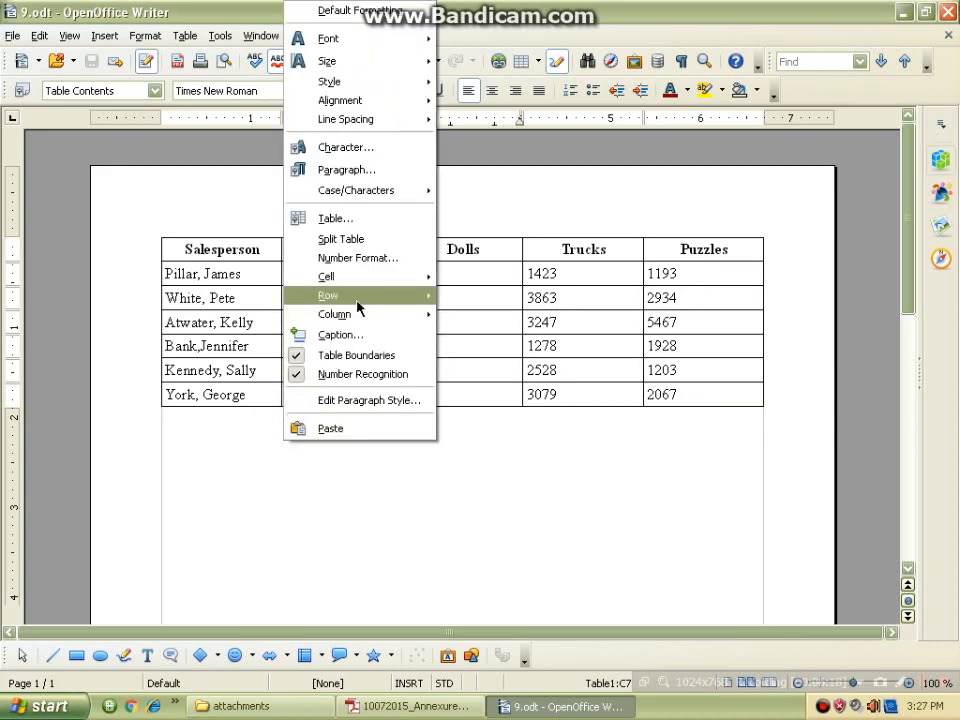
mouse_move(426, 297)
left_click(488, 361)
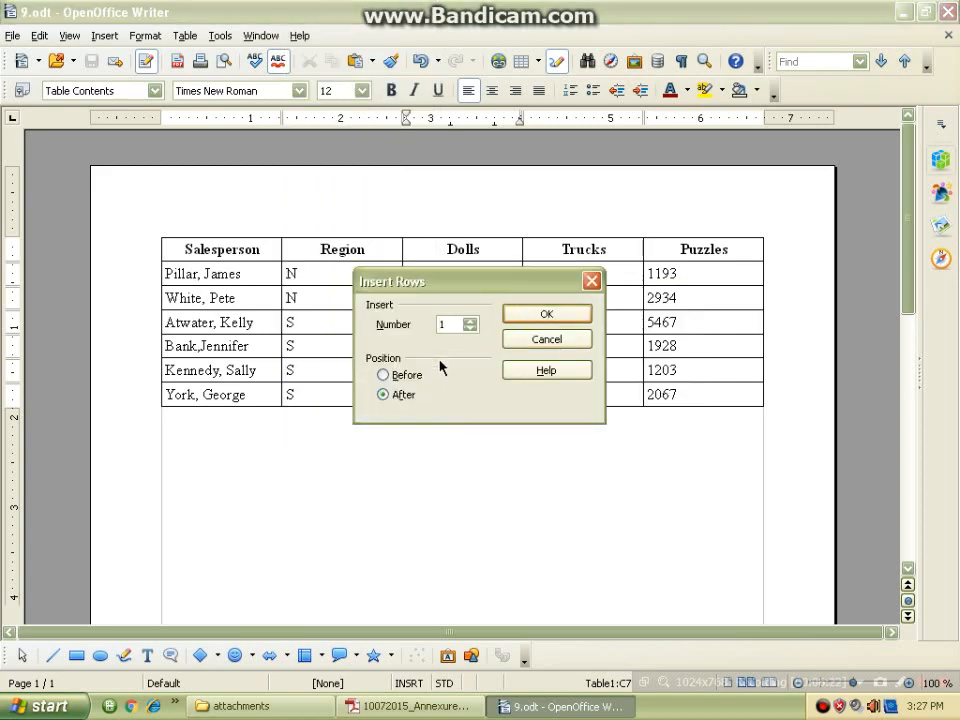
left_click(546, 314)
left_click(248, 418)
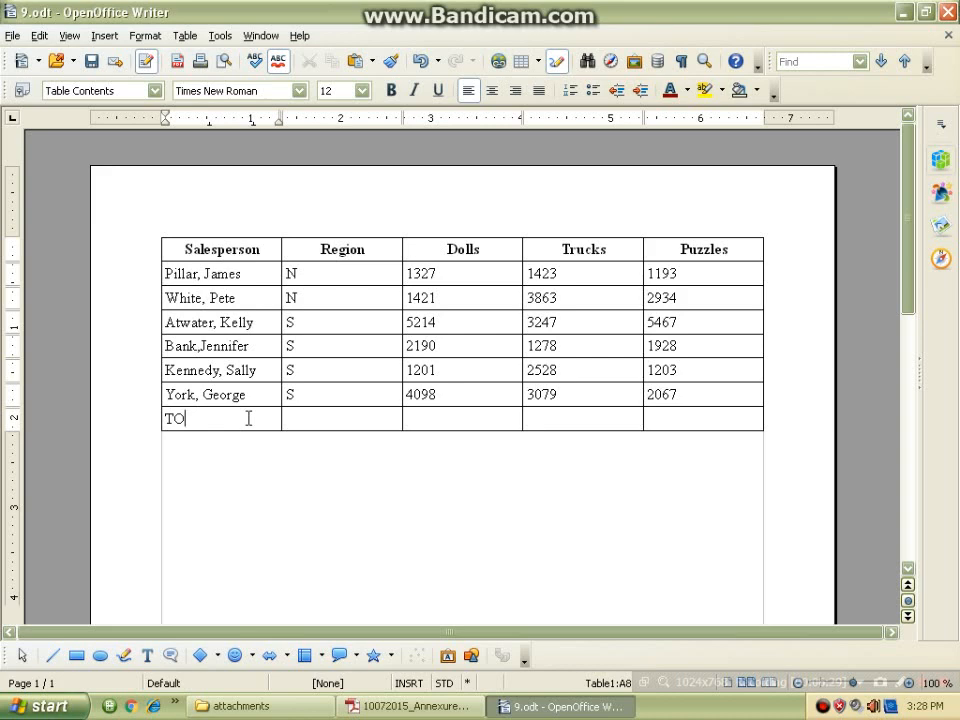
type("Total")
- Enter the formula =sum(<C2:C7>) in the Total row's Dolls cell to add up all salespersons' Dolls values
left_click(430, 418)
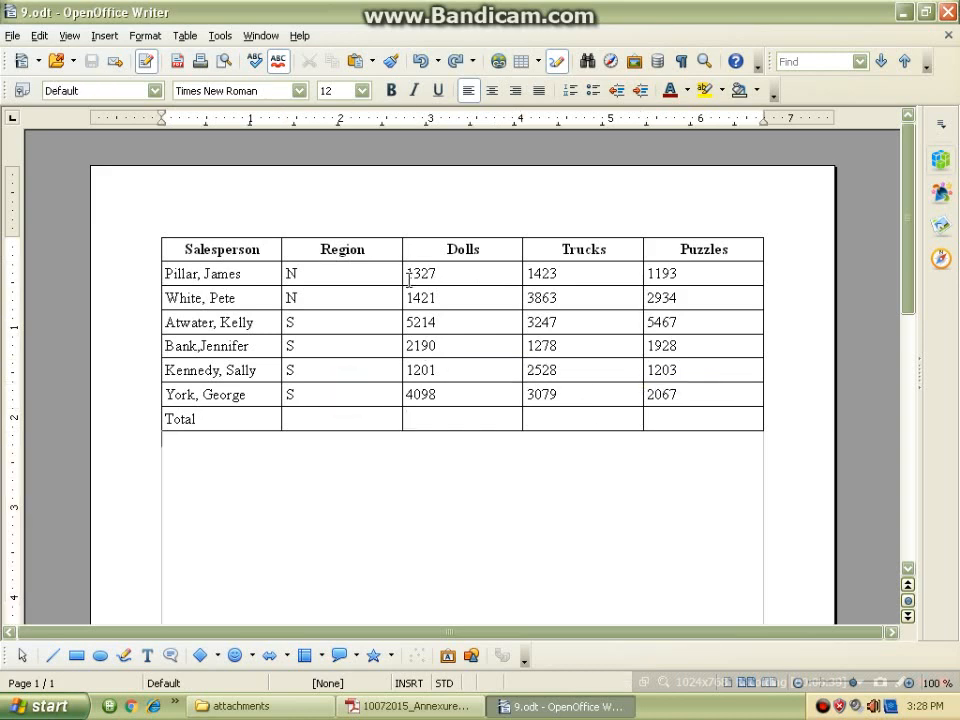
left_click_drag(405, 273, 461, 418)
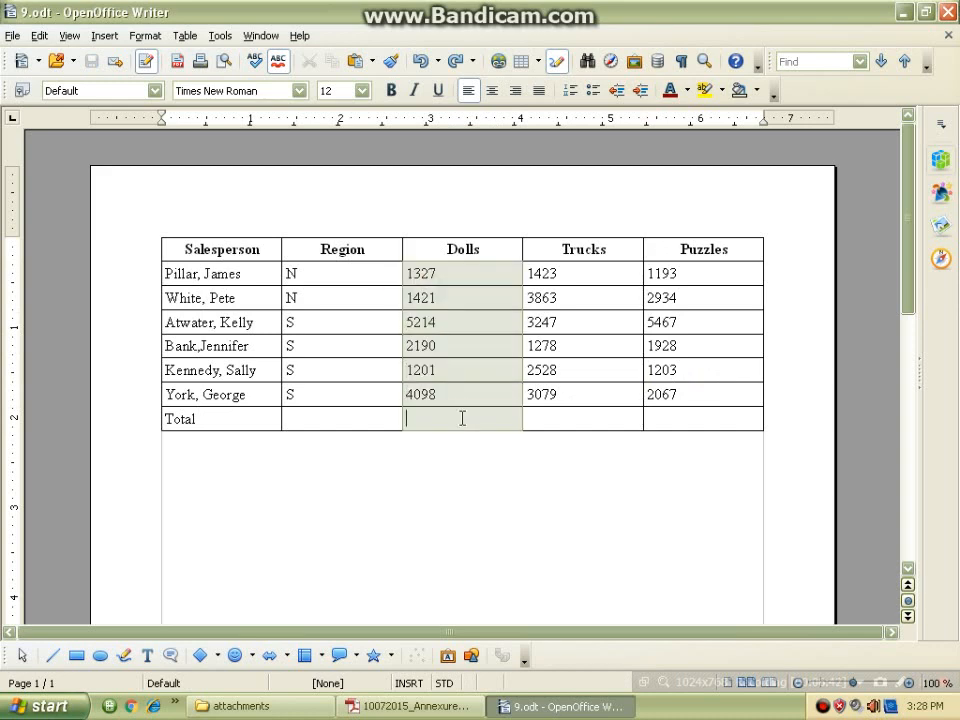
left_click(461, 418)
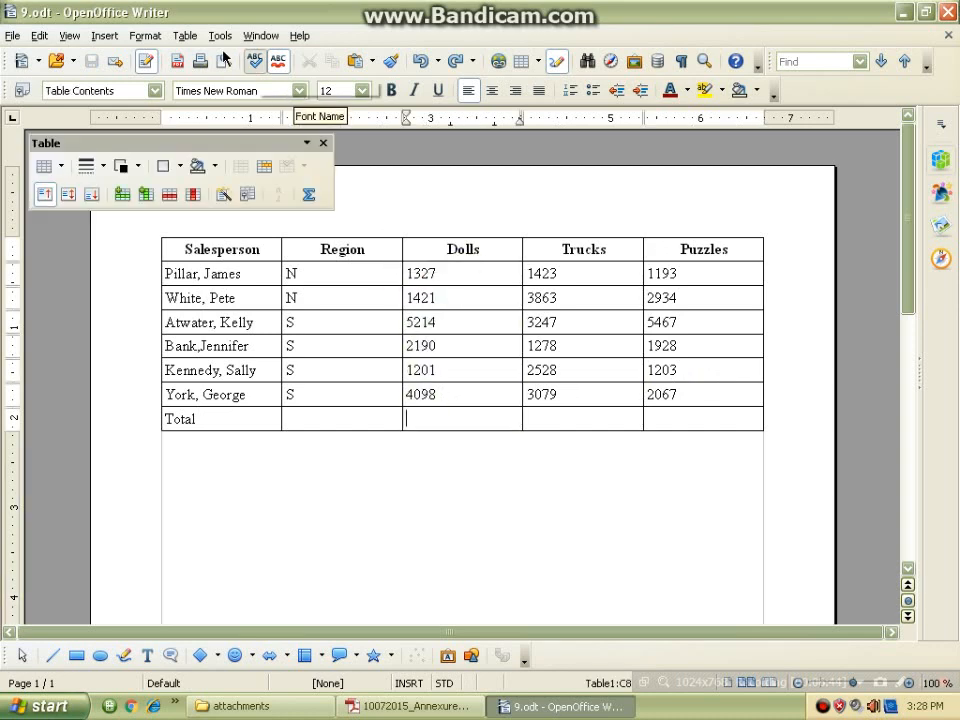
left_click(188, 36)
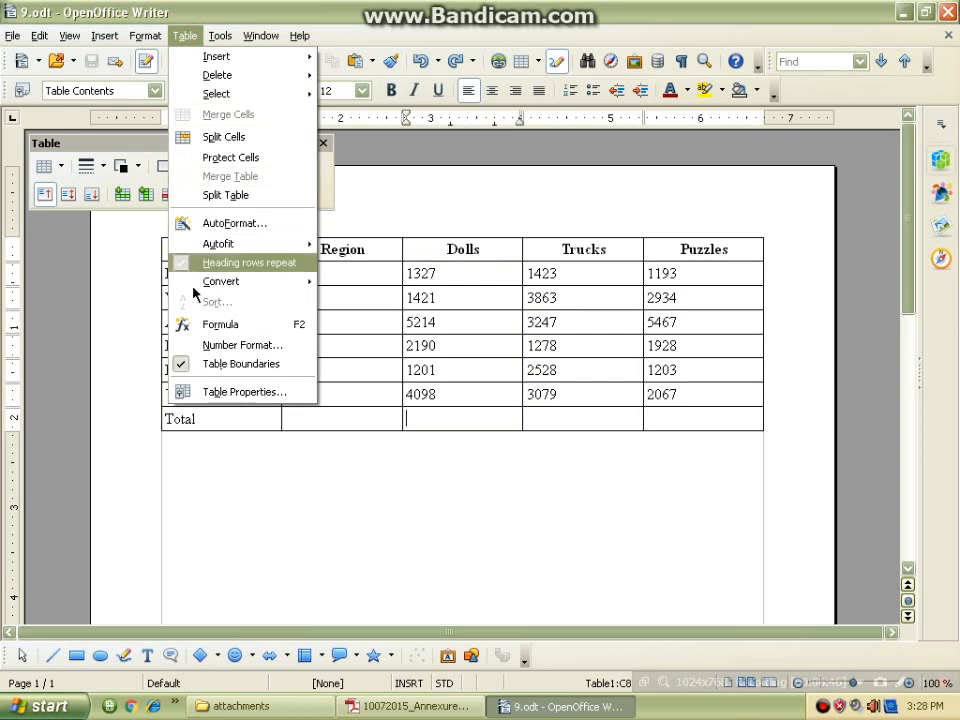
left_click(205, 325)
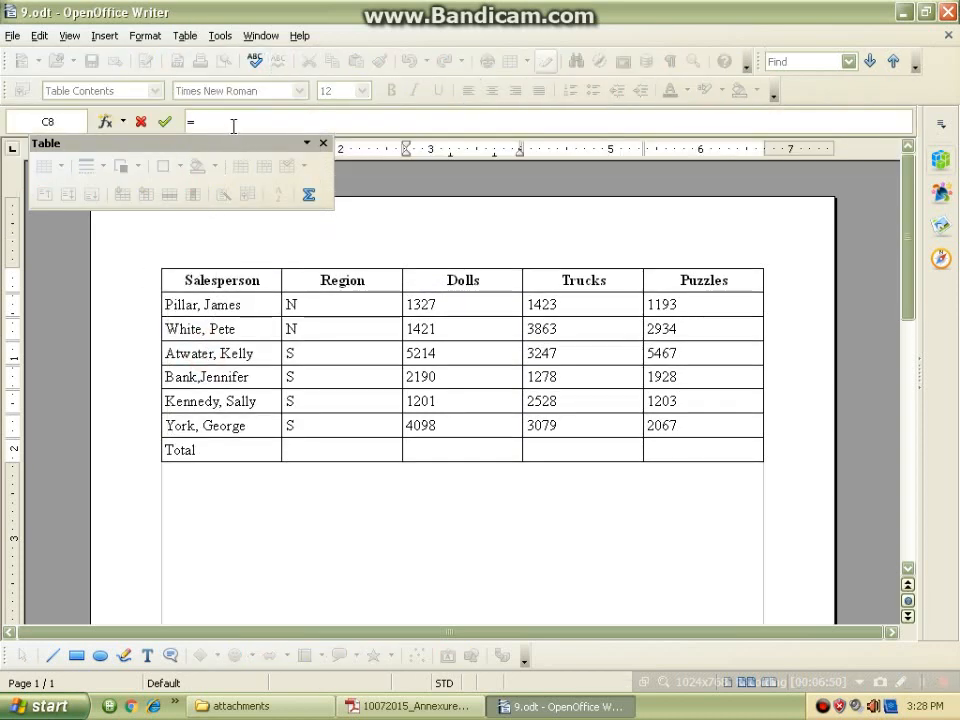
left_click(232, 120)
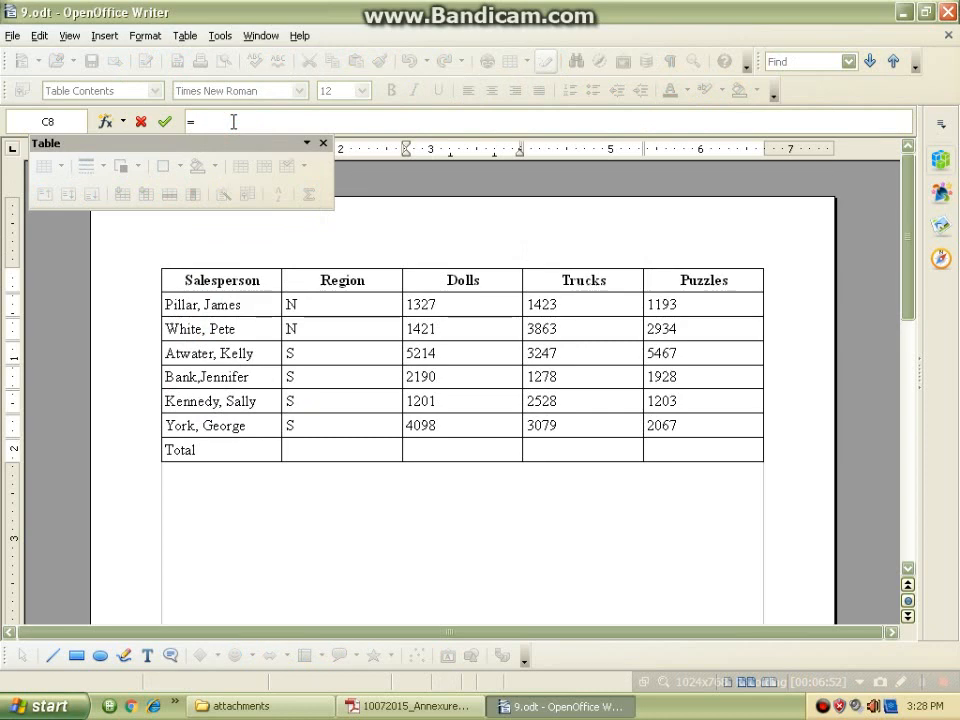
left_click(103, 122)
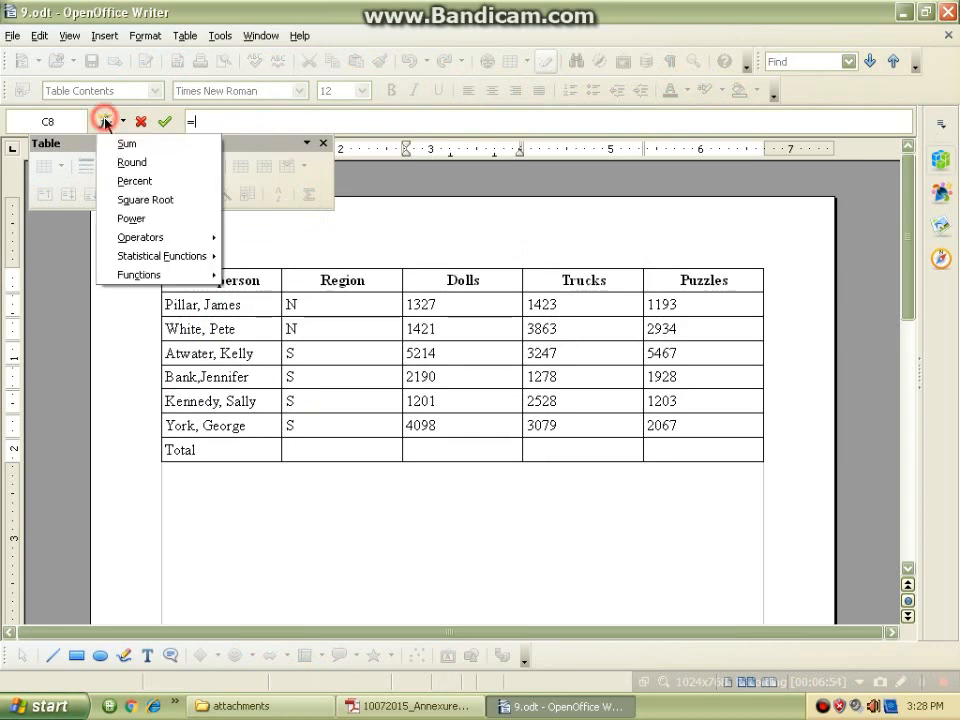
left_click(131, 145)
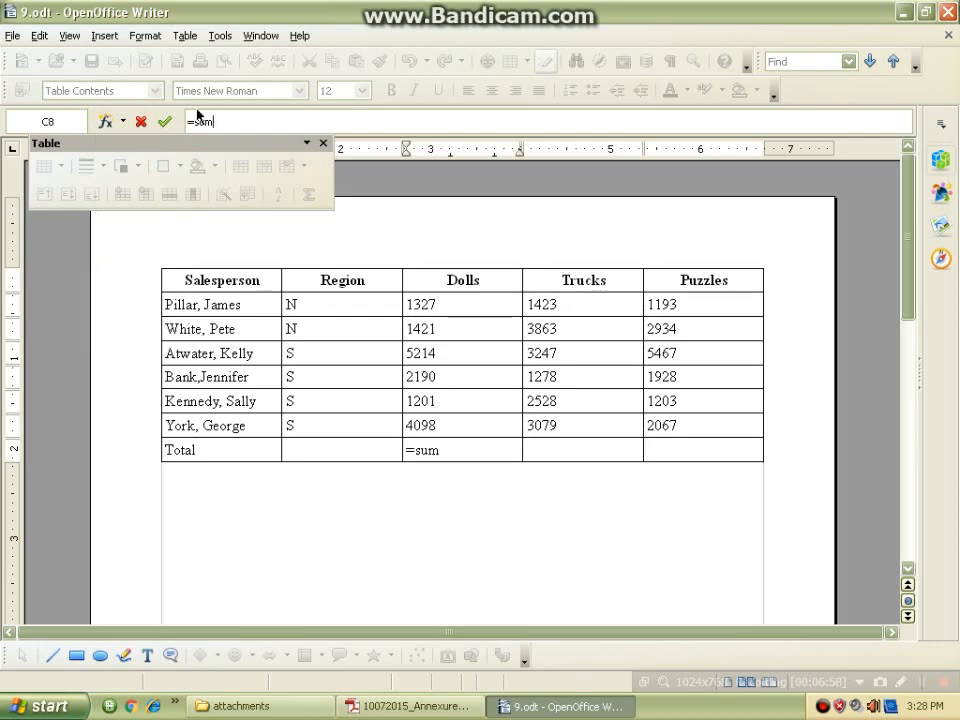
left_click(322, 143)
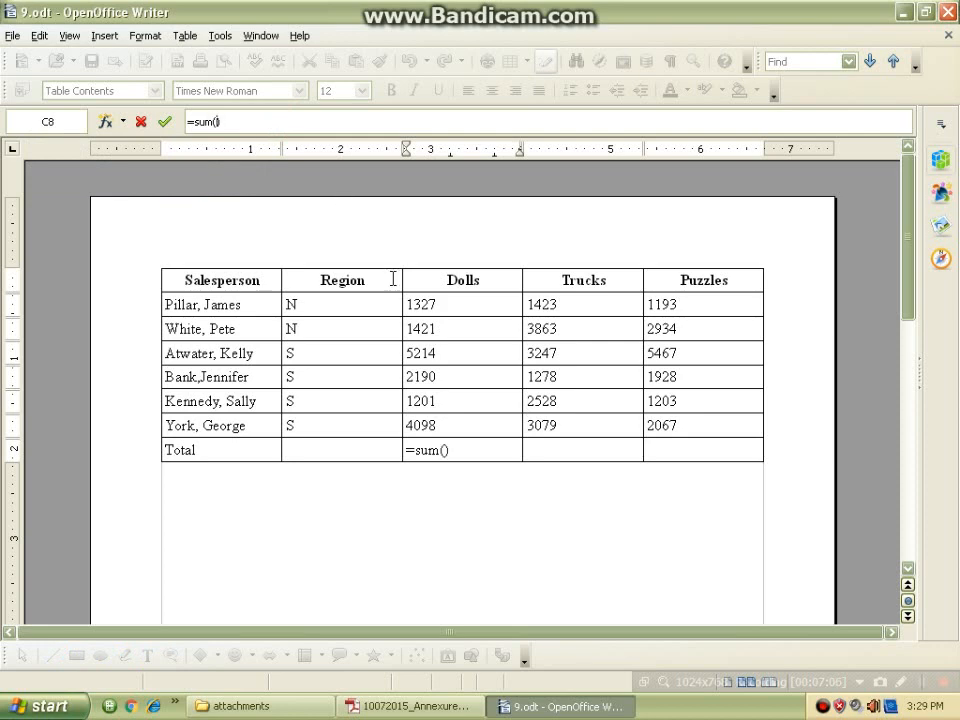
left_click_drag(405, 302, 456, 421)
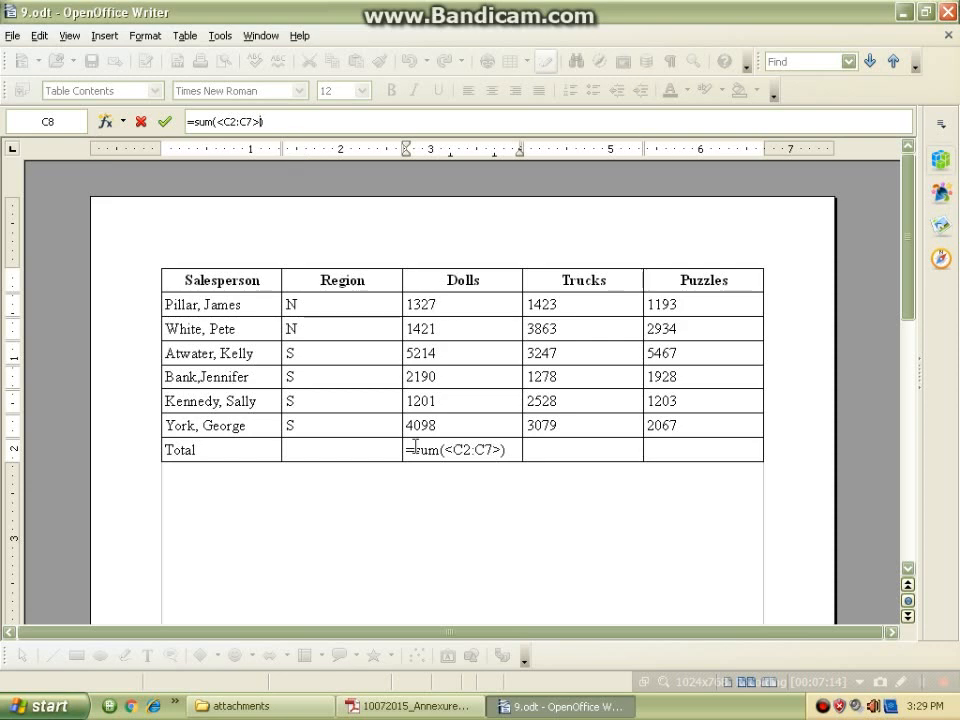
left_click(285, 119)
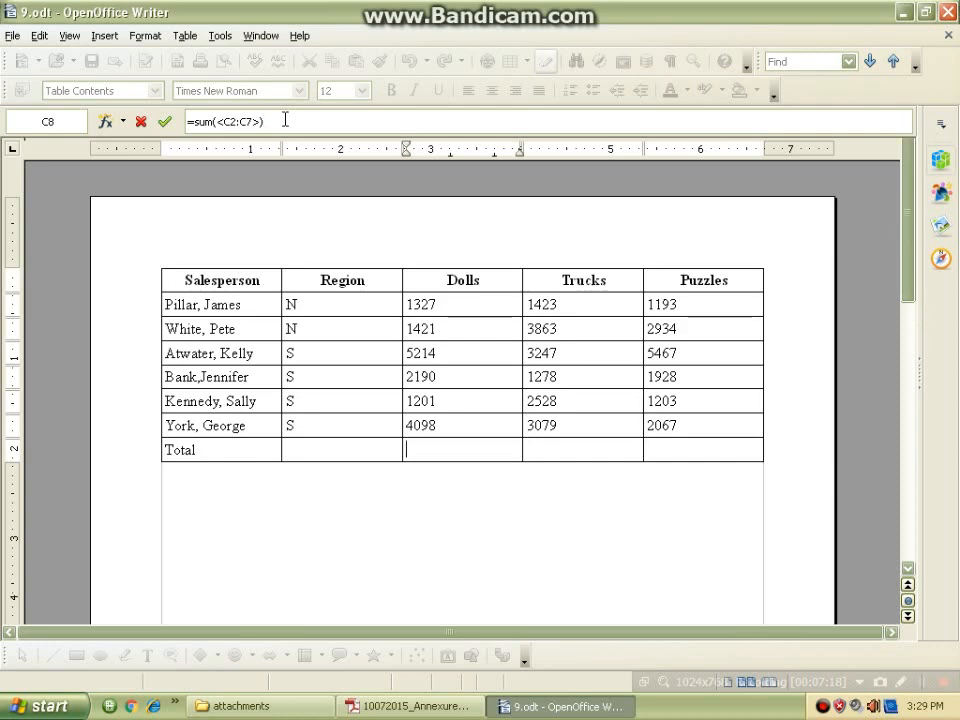
key("Return")
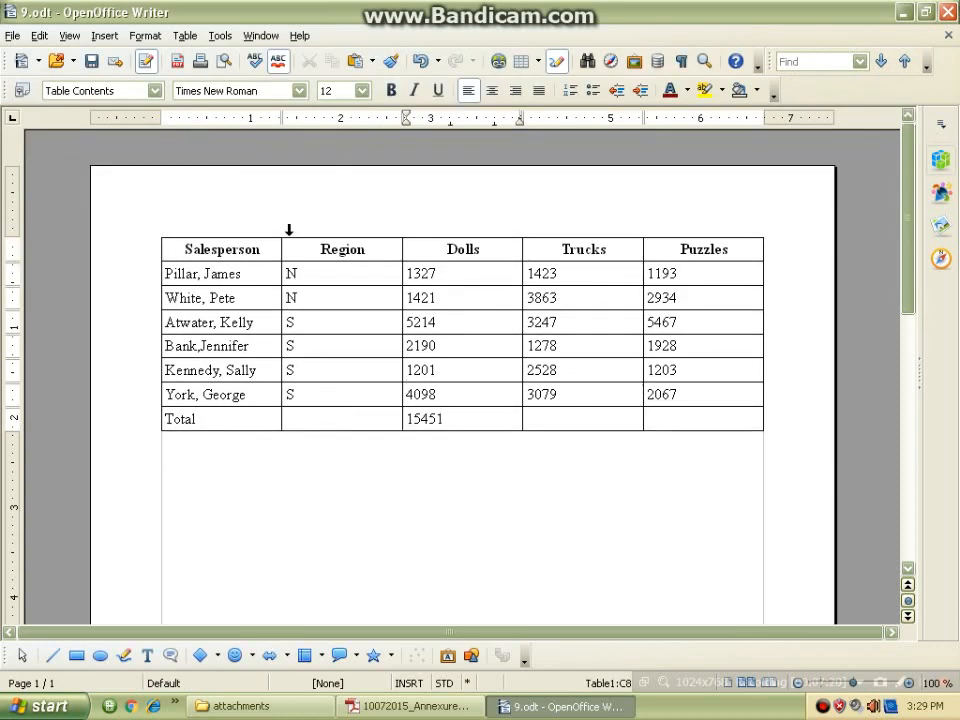
- Enter the formula =sum(<D2:D7>) in the Total row's Trucks cell
double_click(528, 272)
left_click(533, 418)
left_click(180, 37)
left_click(200, 324)
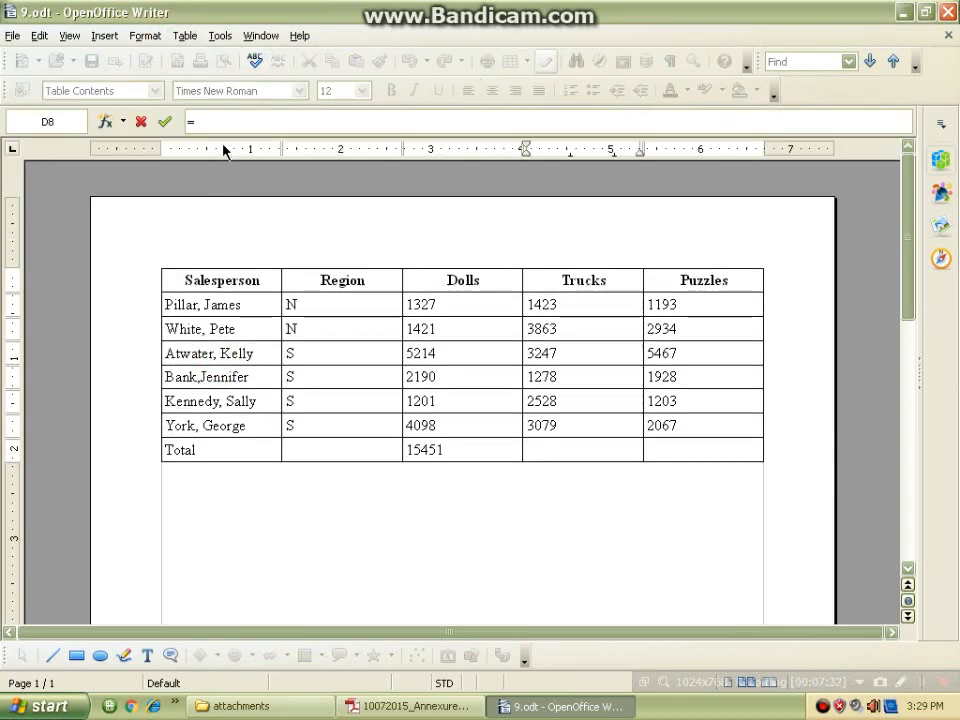
type("sum(")
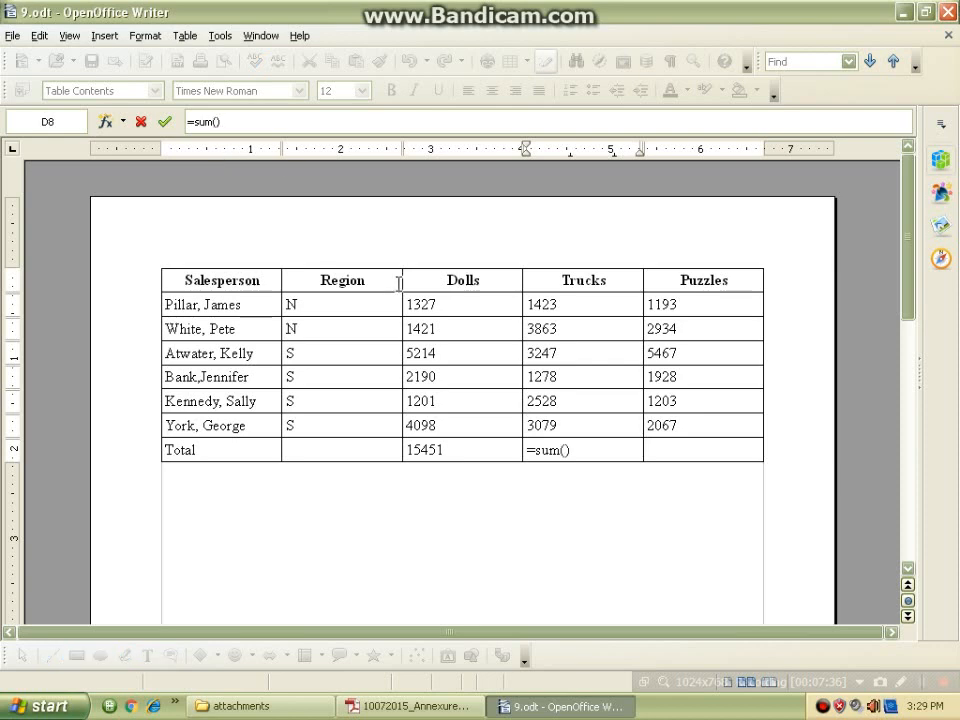
left_click_drag(527, 304, 575, 427)
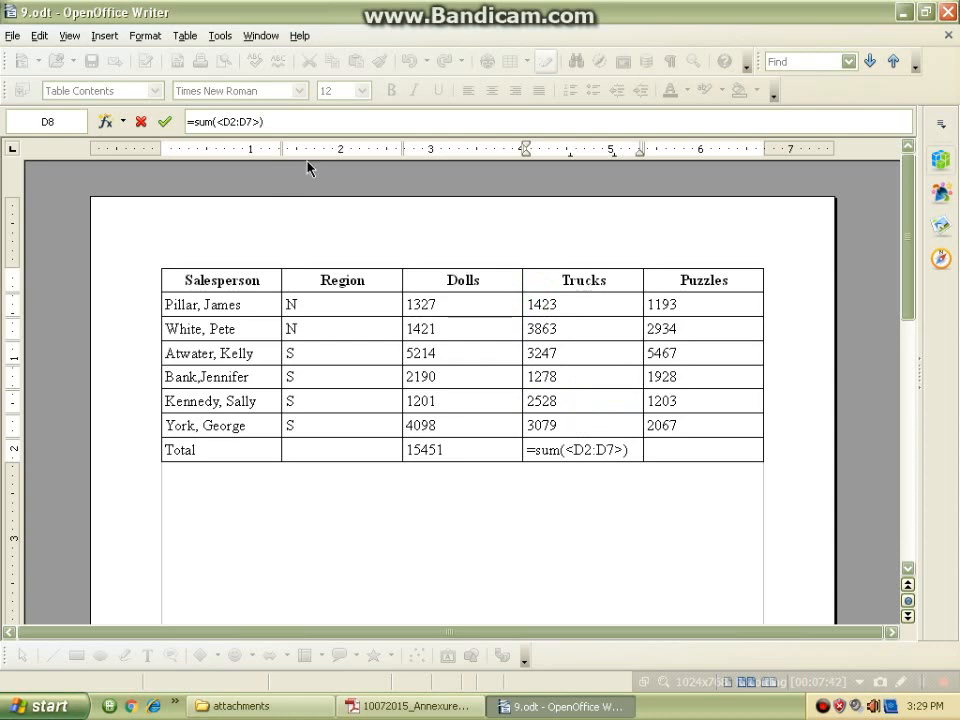
key("Return")
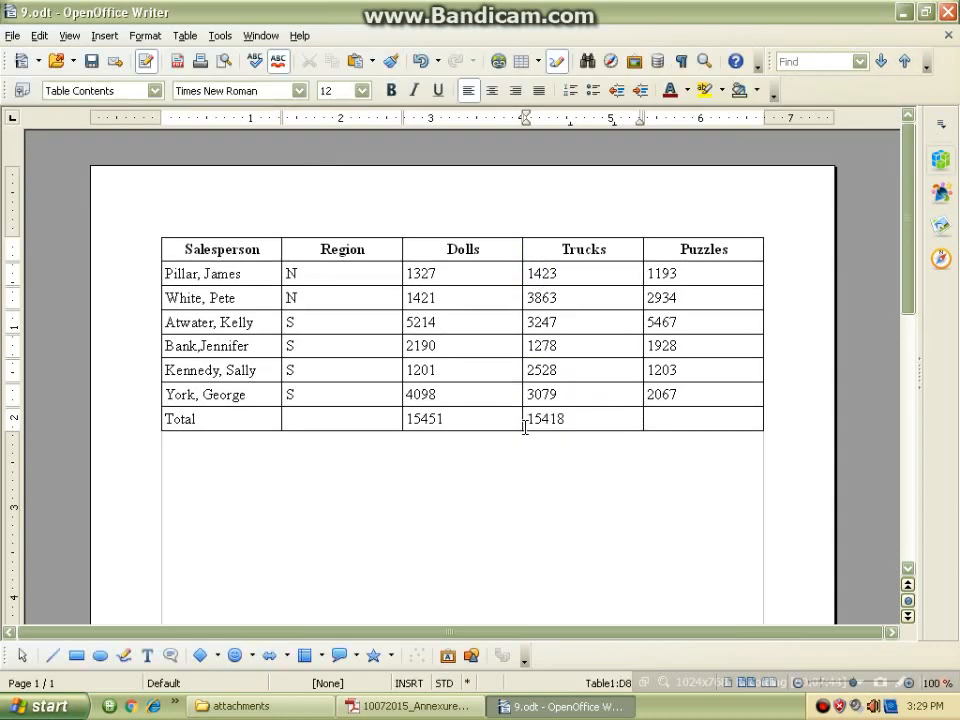
- Enter a Sum formula in the Total row's Puzzles cell covering the Puzzles values from the first to the last salesperson
left_click(648, 415)
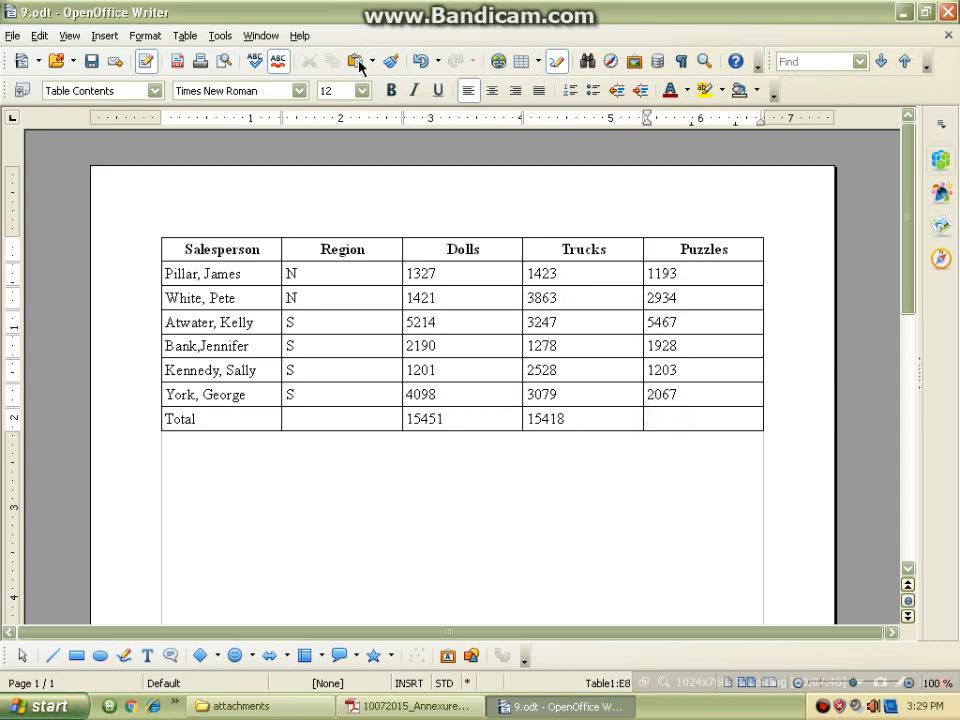
left_click(185, 36)
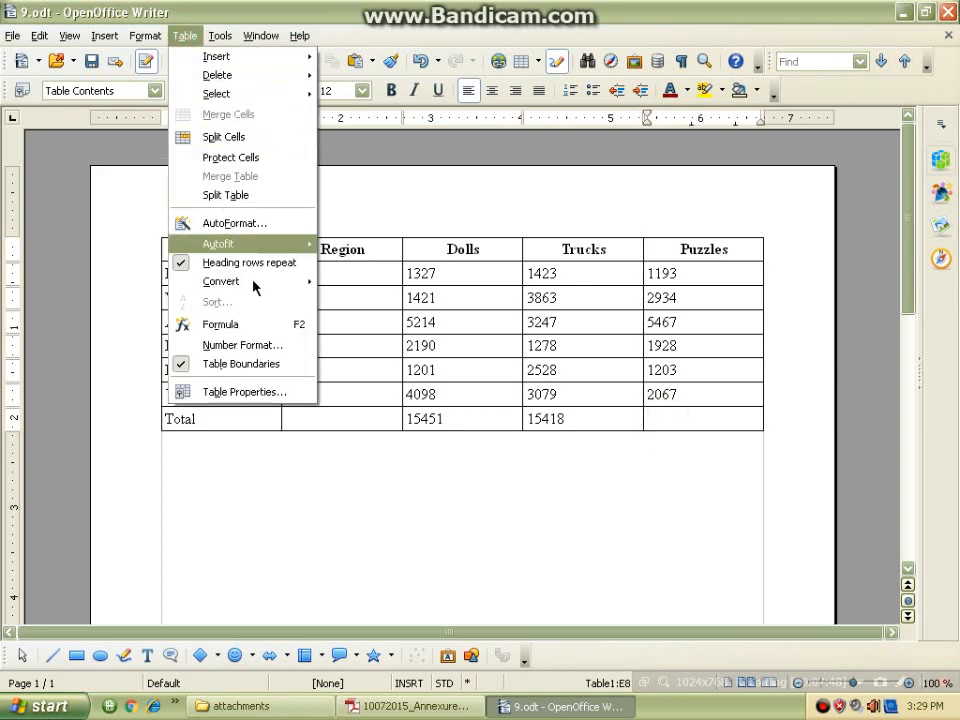
left_click(253, 324)
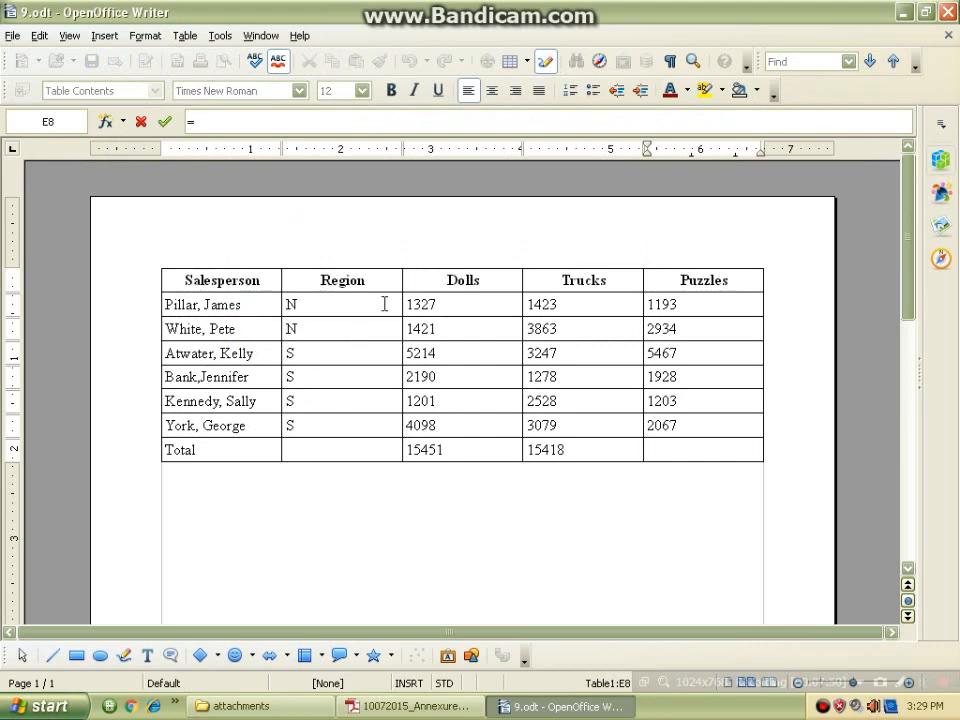
left_click(224, 114)
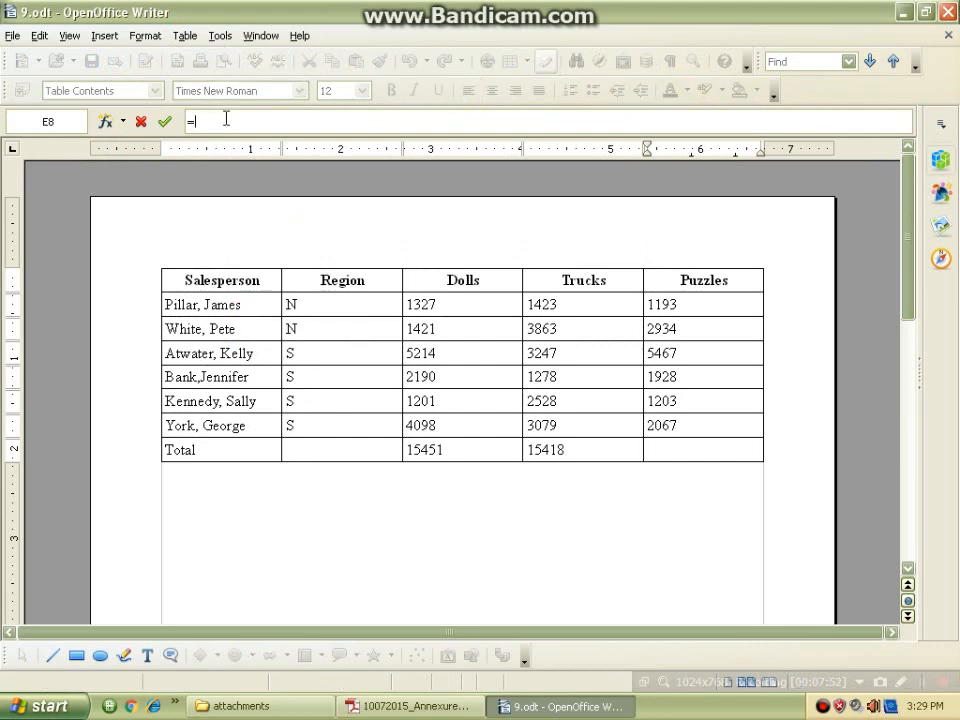
type("Sum(")
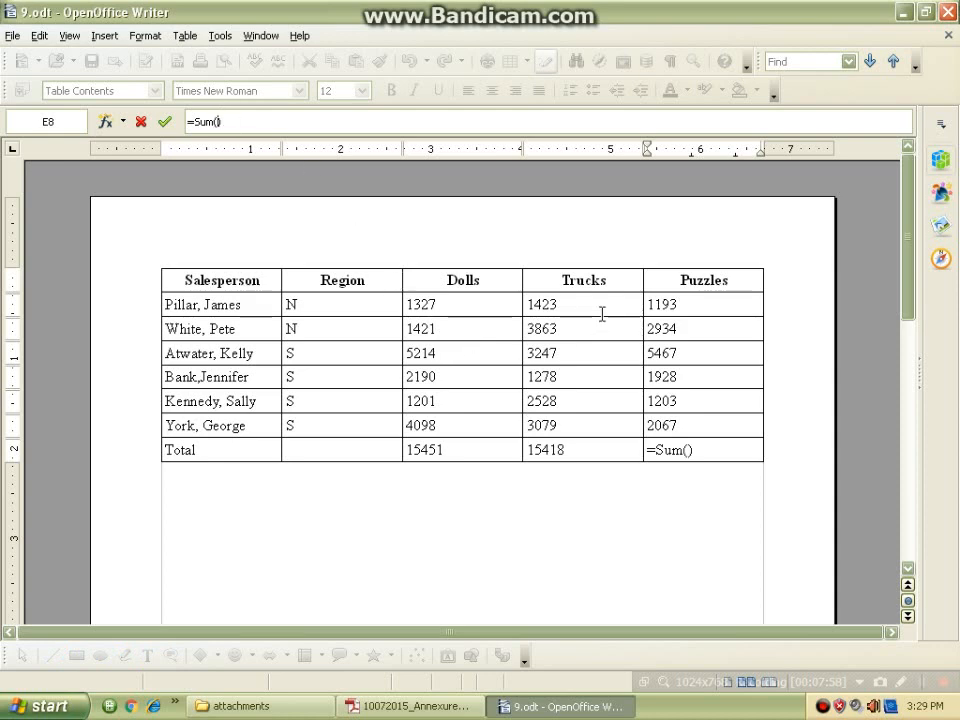
left_click(649, 301)
left_click_drag(649, 301, 709, 426)
key("Return")
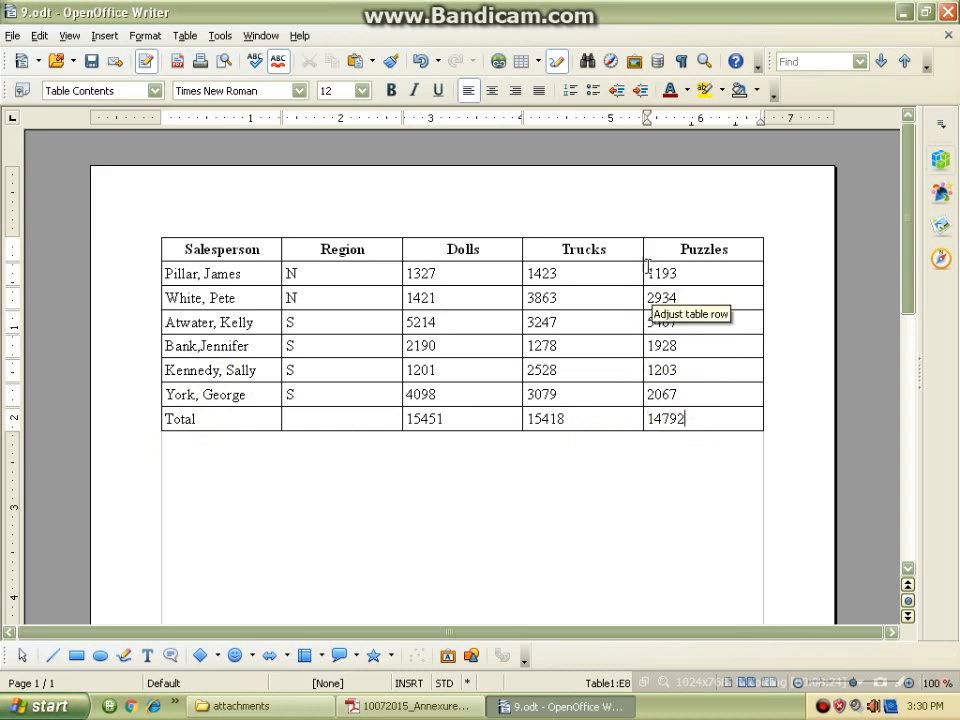
- Review the finished table, and switch to the exercise PDF in Adobe Reader to check it against exercise 9's data and instructions
left_click_drag(644, 272, 644, 298)
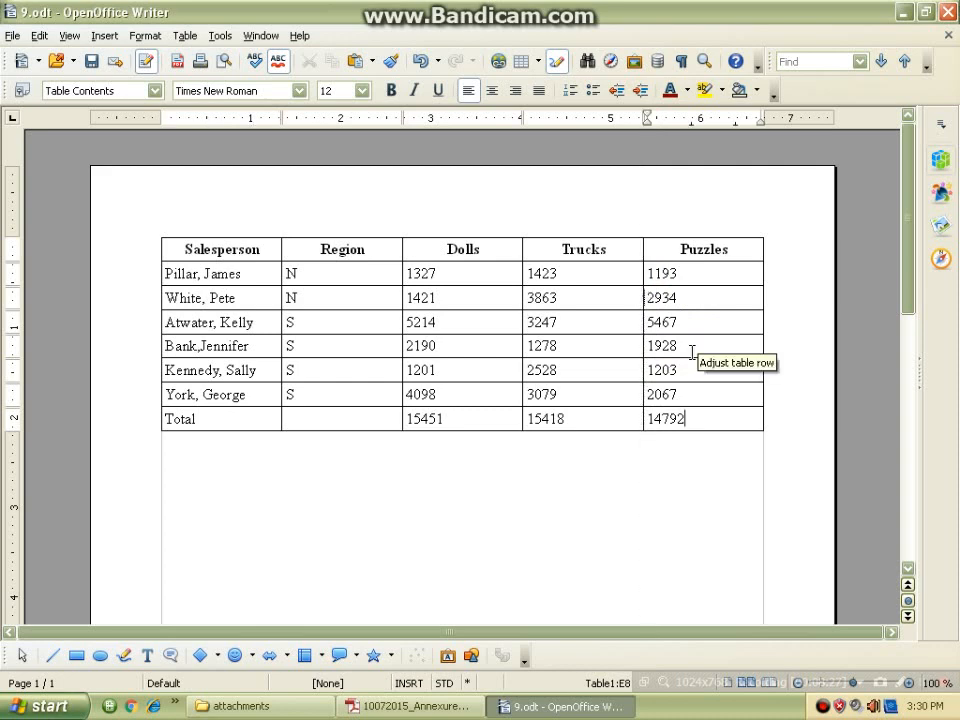
scroll(662, 467, "down", 6)
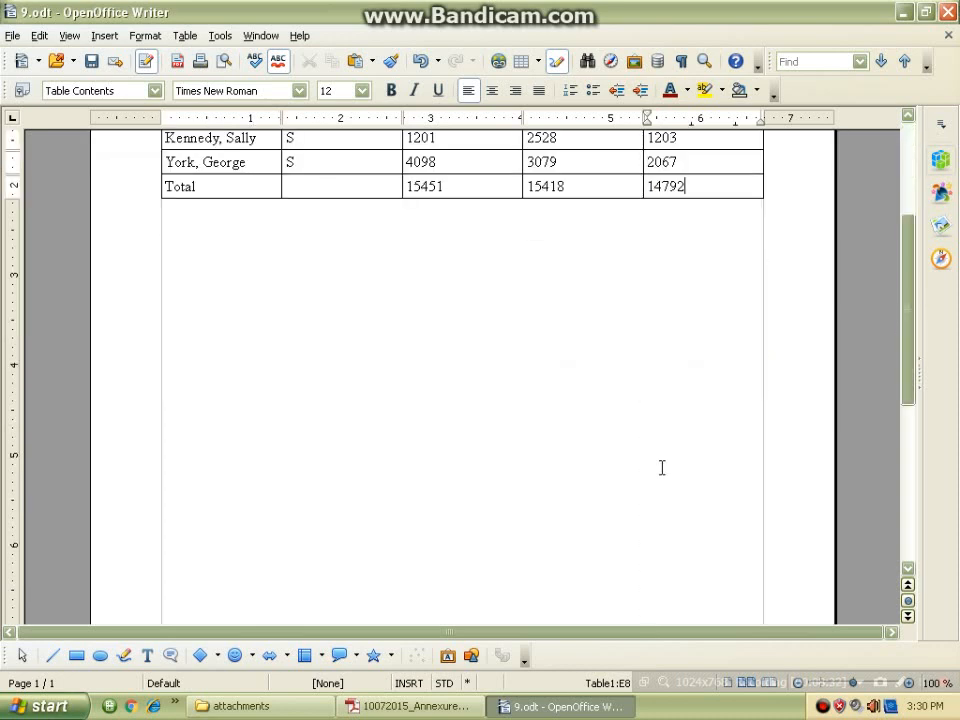
scroll(662, 467, "up", 3)
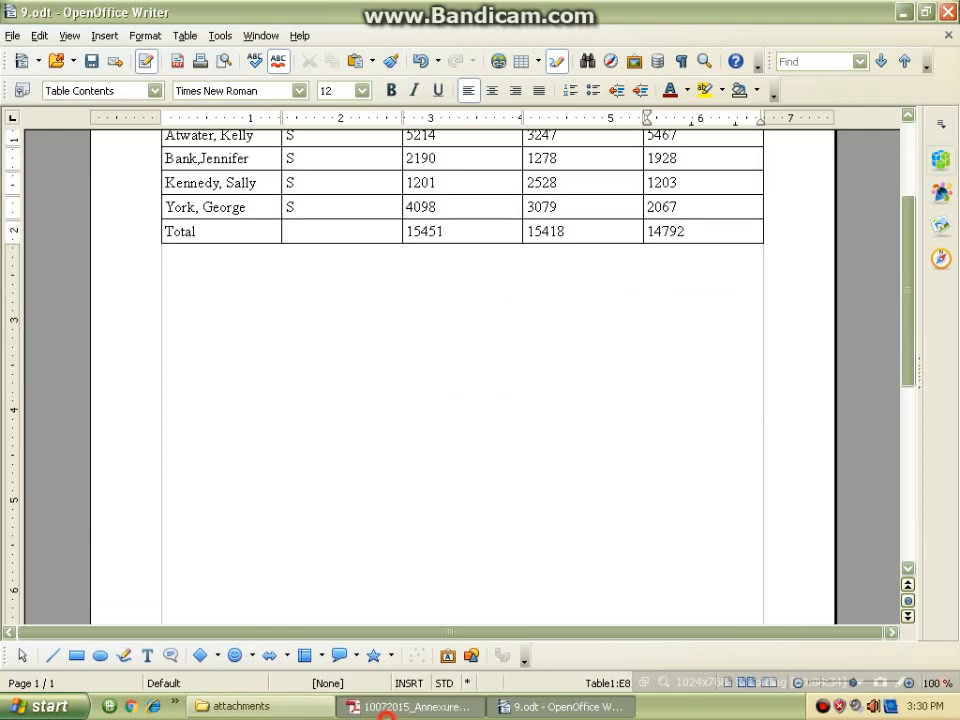
left_click(405, 706)
left_click(784, 525)
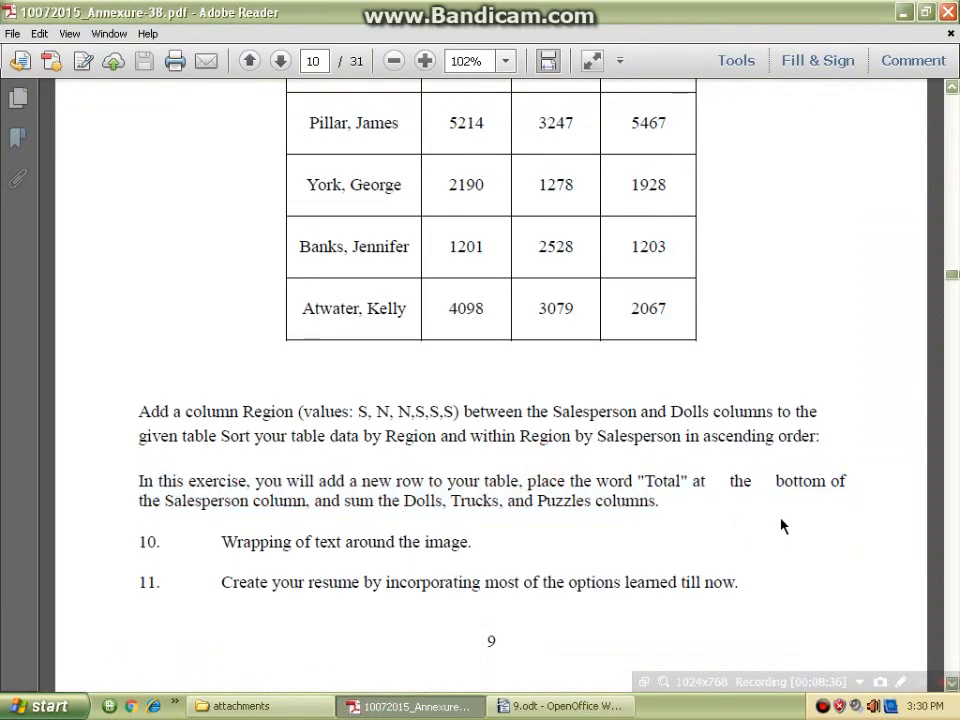
scroll(606, 294, "up", 3)
scroll(603, 294, "up", 3)
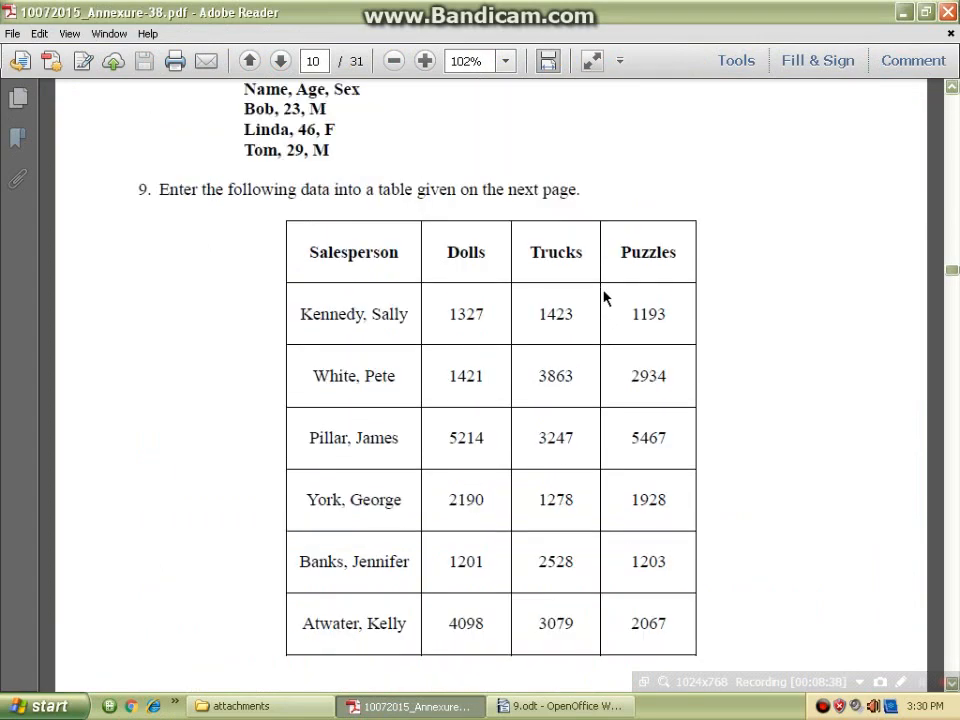
scroll(606, 298, "down", 2)
key("alt+Tab")
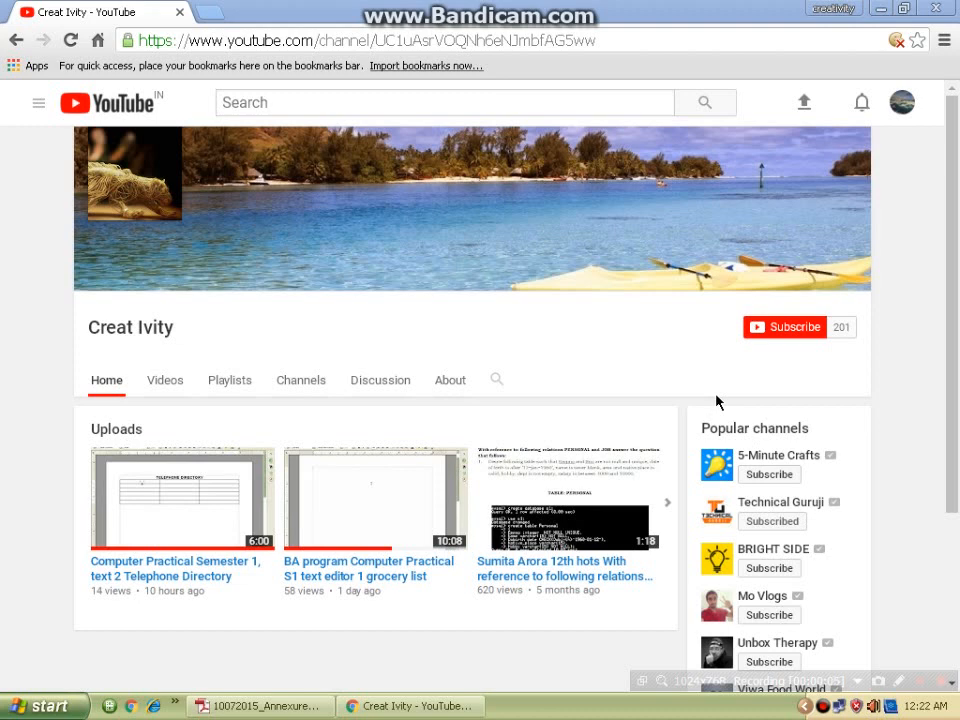
- Subscribe to the Creat Ivity channel on YouTube and save the option to send all notifications for this channel
left_click(769, 335)
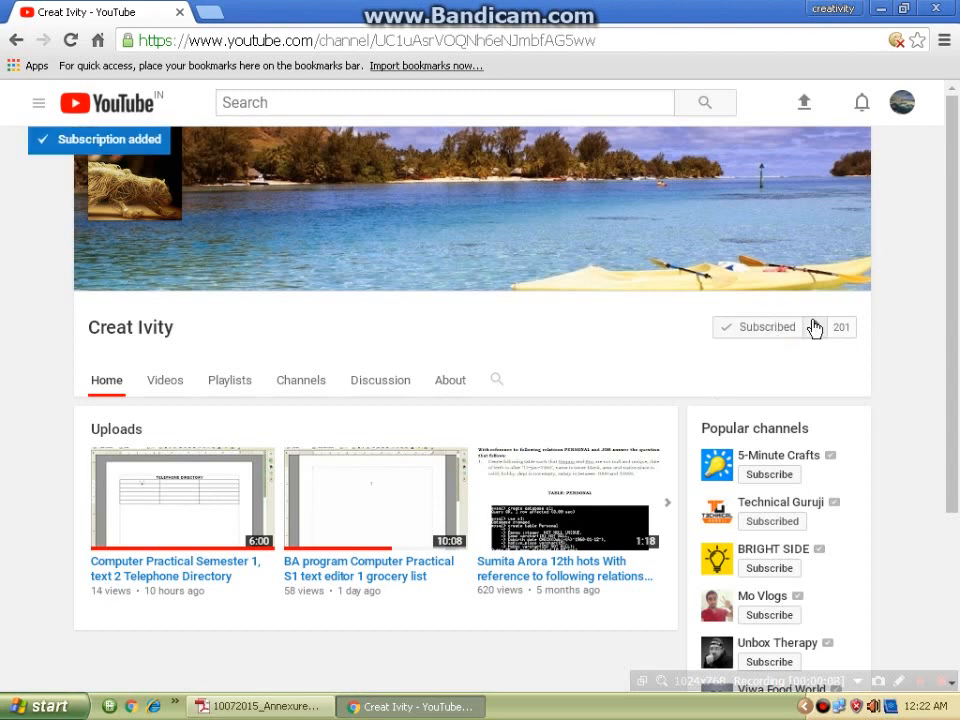
left_click(815, 327)
left_click(337, 342)
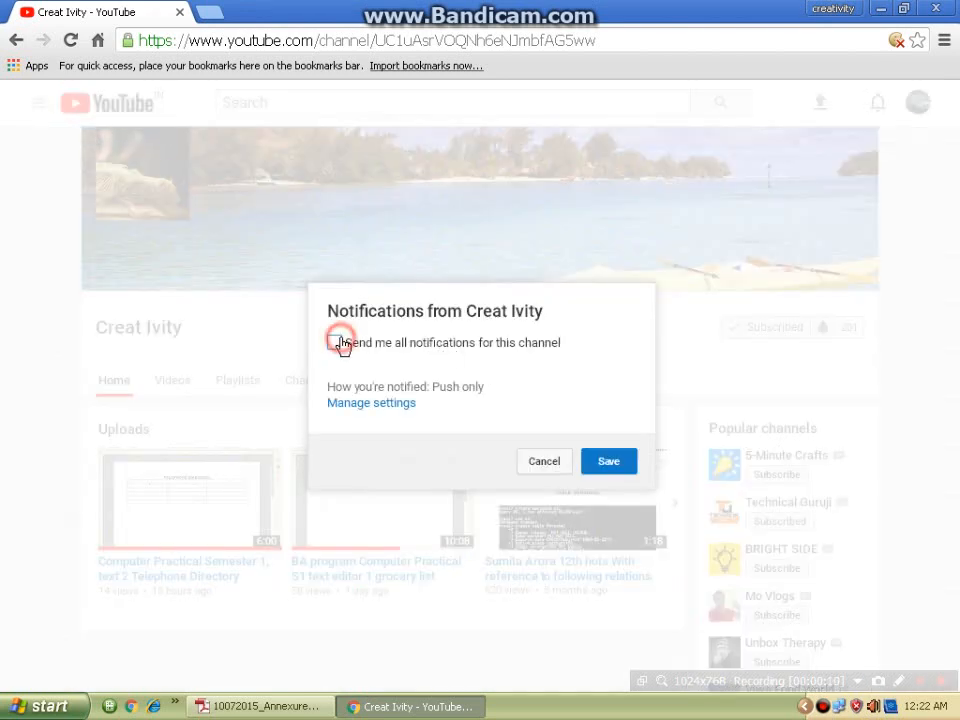
left_click(615, 468)
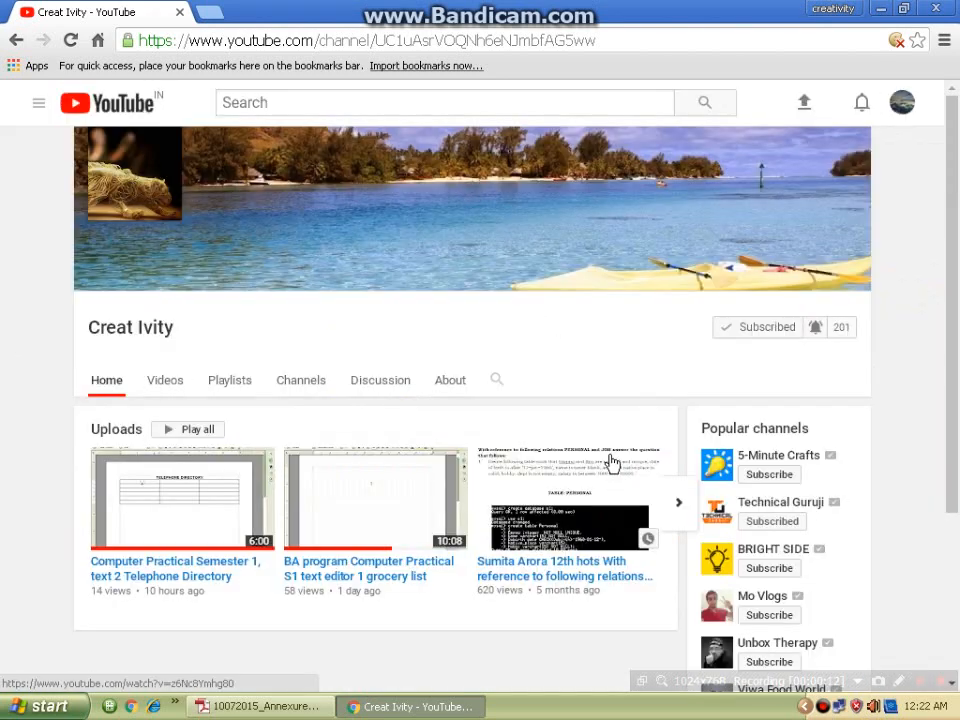